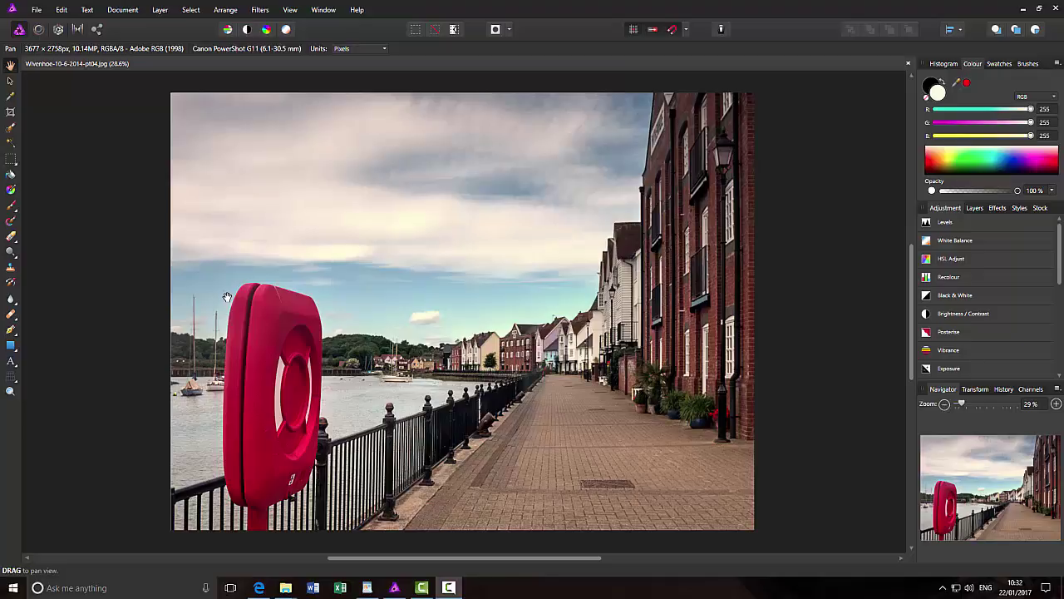
# - Select the Background layer's lighter tones by luminosity, try it as a layer mask, then undo the mask
pyautogui.click(975, 208)
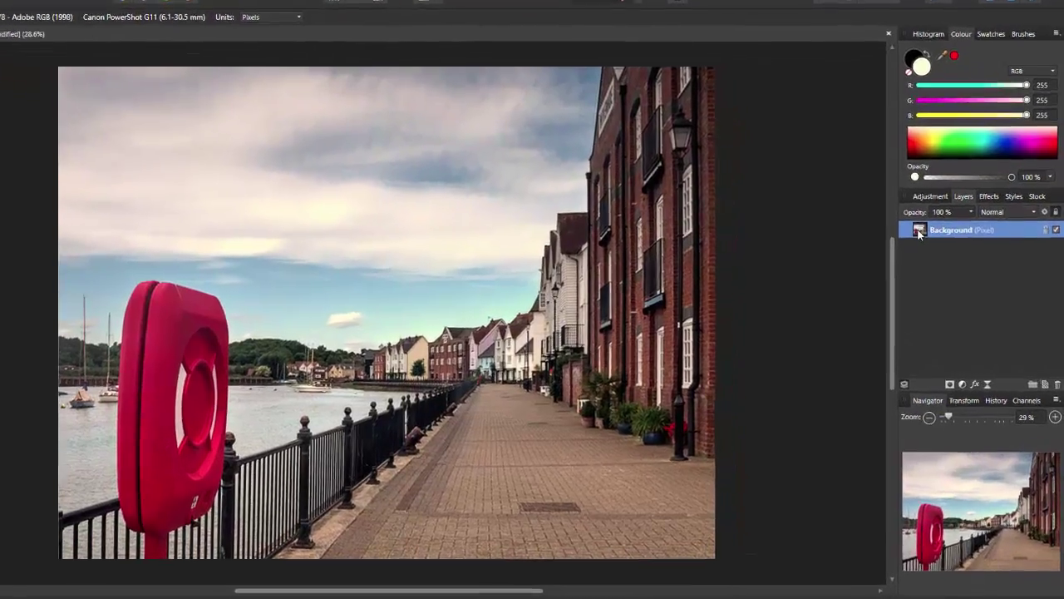
pyautogui.keyDown('ctrl'); pyautogui.keyDown('shift'); pyautogui.click(929, 237); pyautogui.keyUp('shift'); pyautogui.keyUp('ctrl')
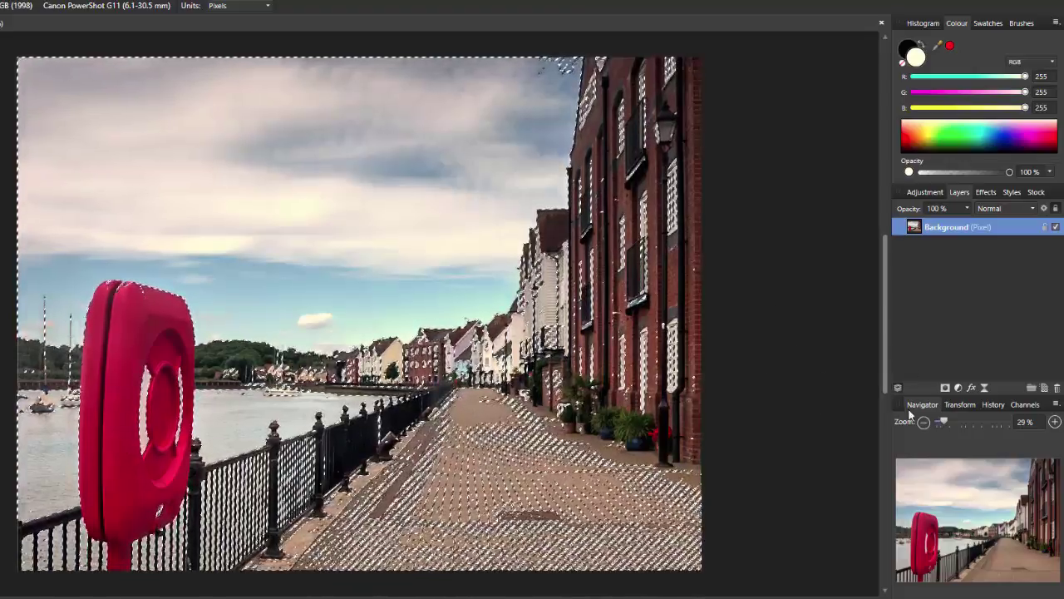
pyautogui.click(946, 389)
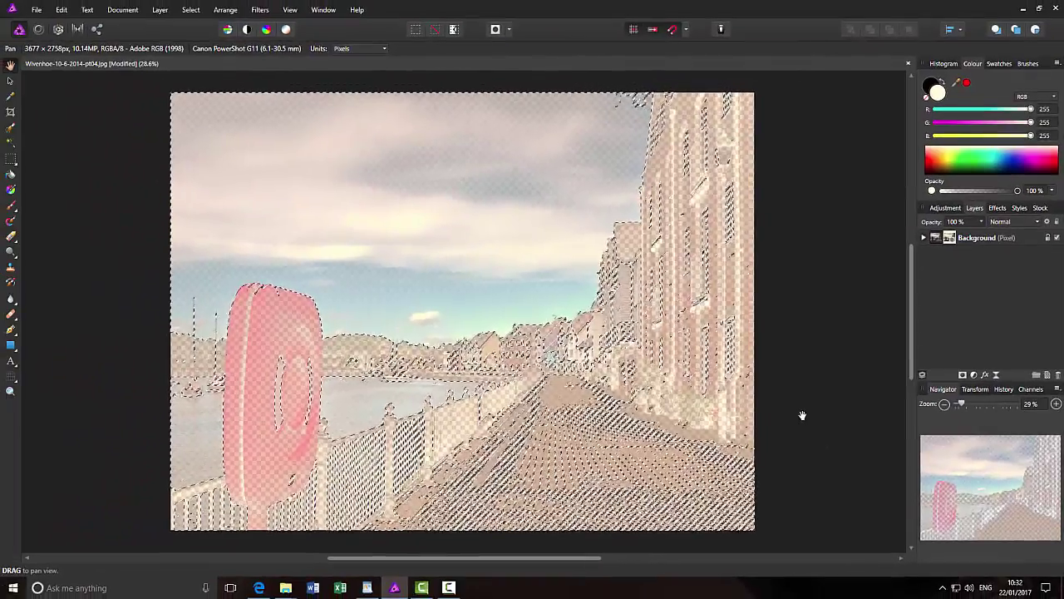
pyautogui.hotkey('ctrl', 'z')
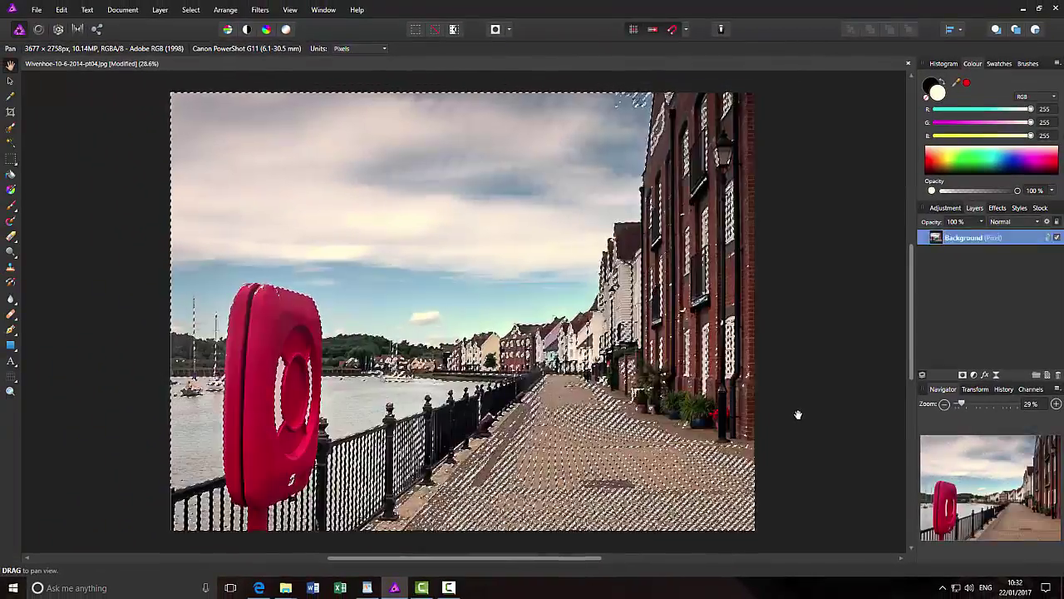
# - Deselect the luminosity selection with Ctrl+D
pyautogui.hotkey('ctrl', 'd')
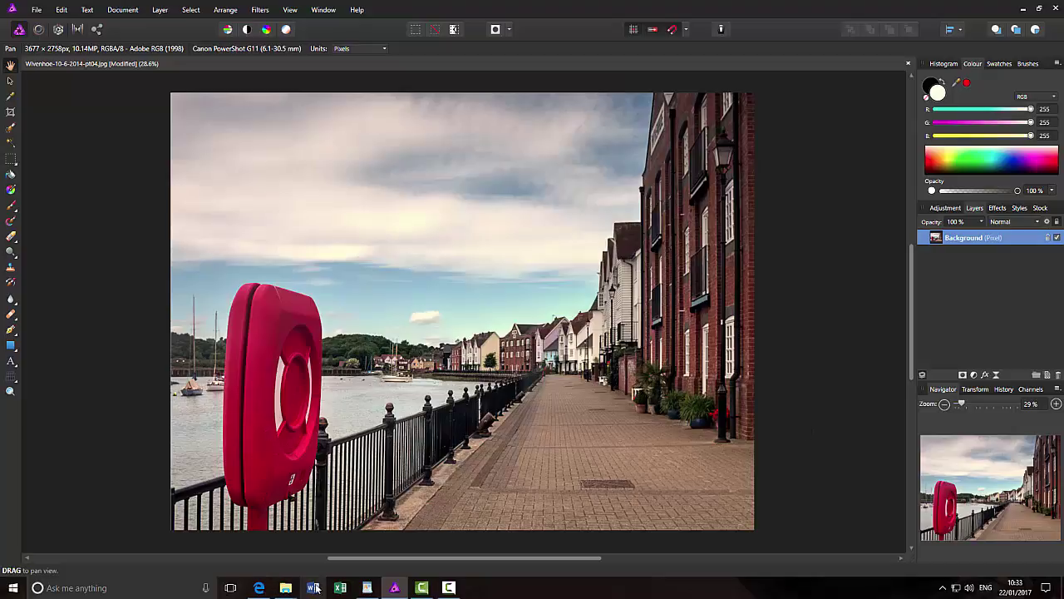
# - Switch to Edge and read the 'Luminosity Masks for Adjustment & Filter Layers' forum post
pyautogui.click(259, 588)
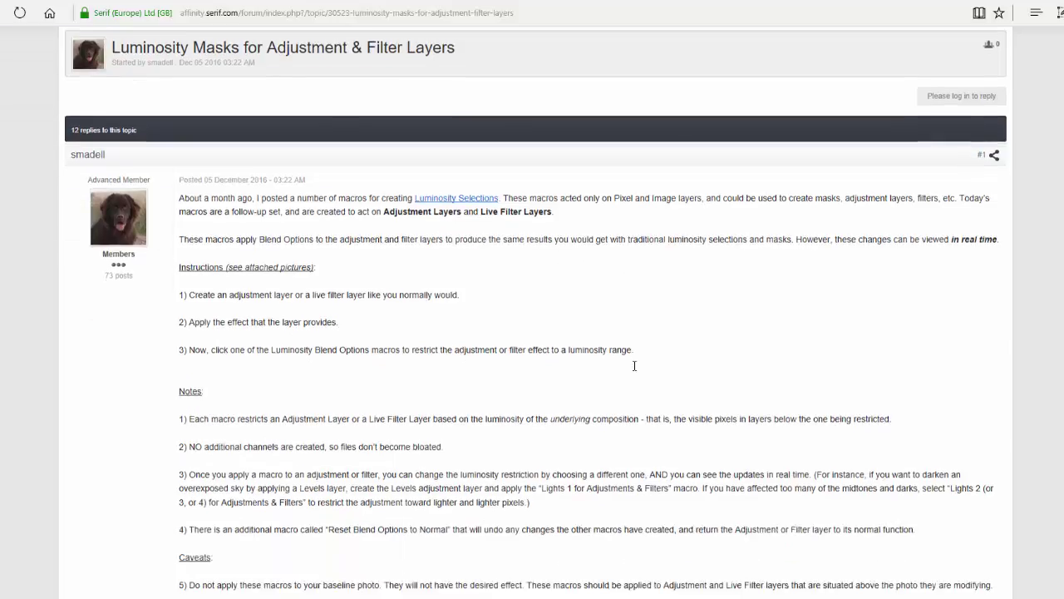
pyautogui.scroll(-4, 635, 366)
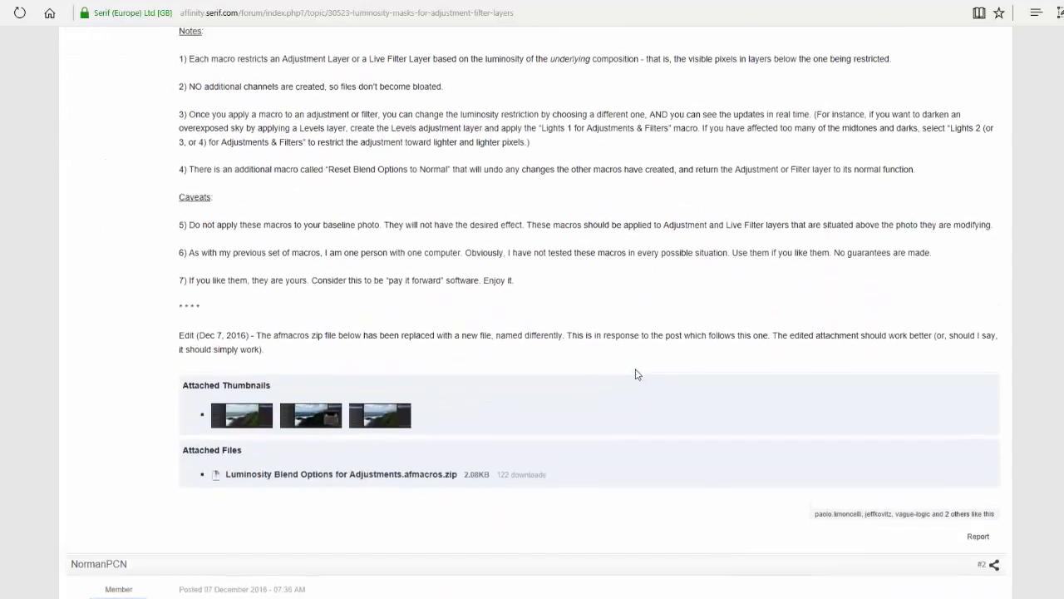
pyautogui.scroll(3, 637, 374)
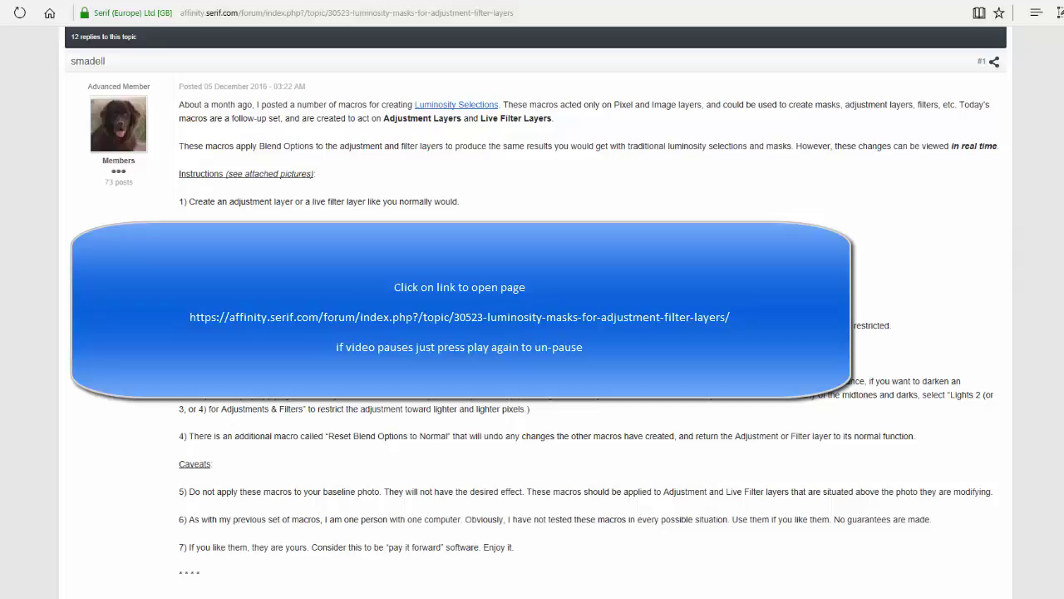
pyautogui.scroll(3, 142, 57)
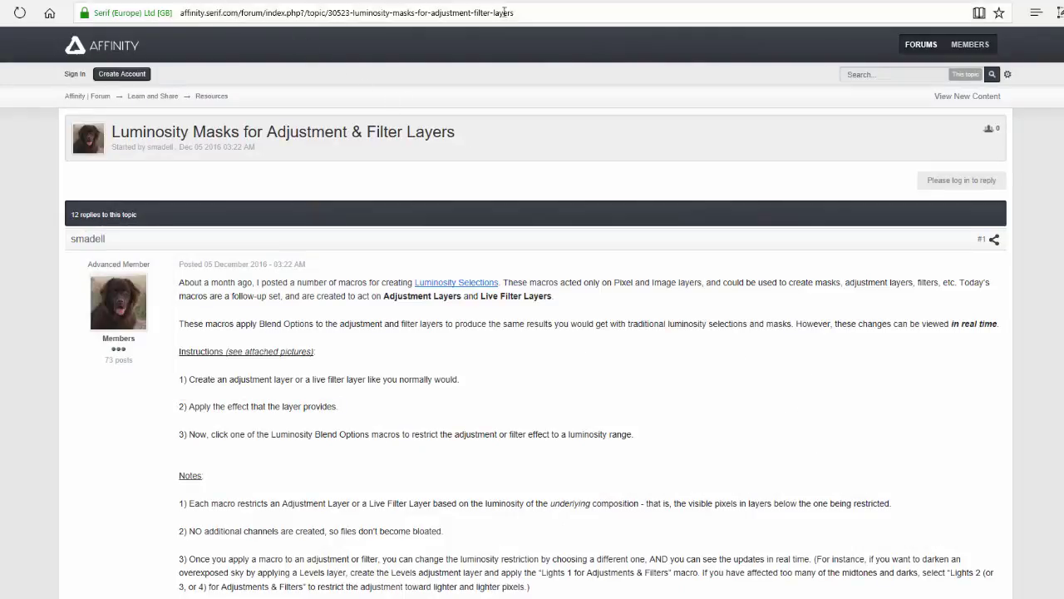
# - Scroll the thread to the reply and download 'Luminosity Blend Options for Adjustments.afmacros.zip'
pyautogui.scroll(-5, 277, 197)
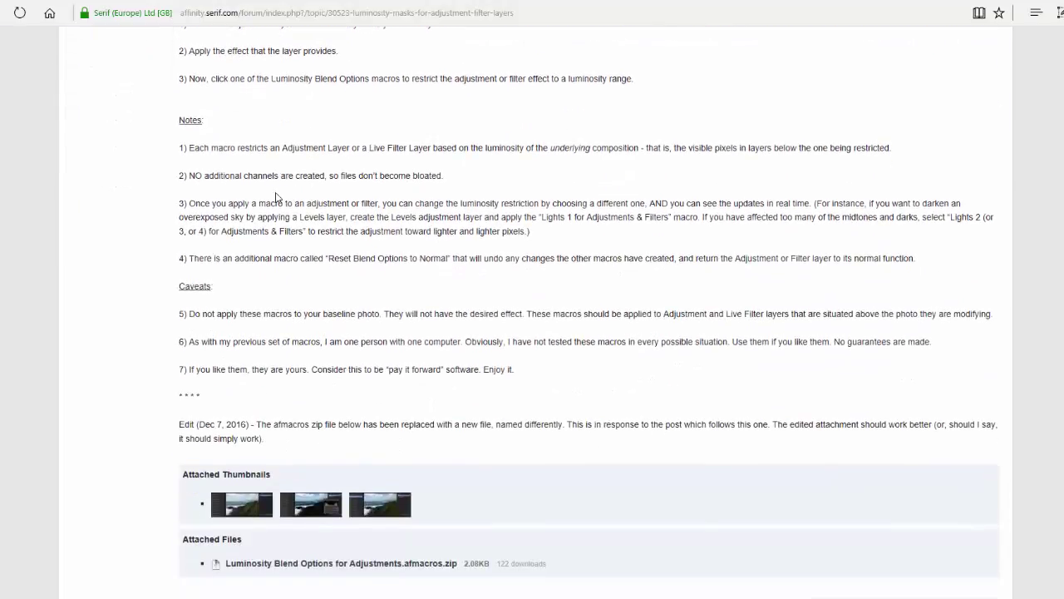
pyautogui.scroll(-2, 277, 196)
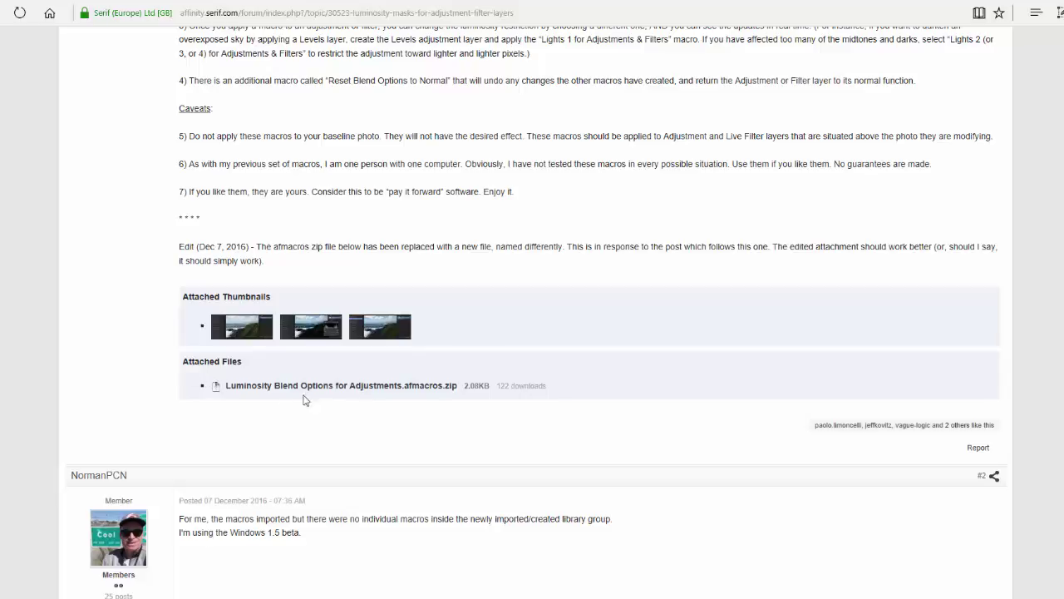
pyautogui.scroll(-3, 319, 395)
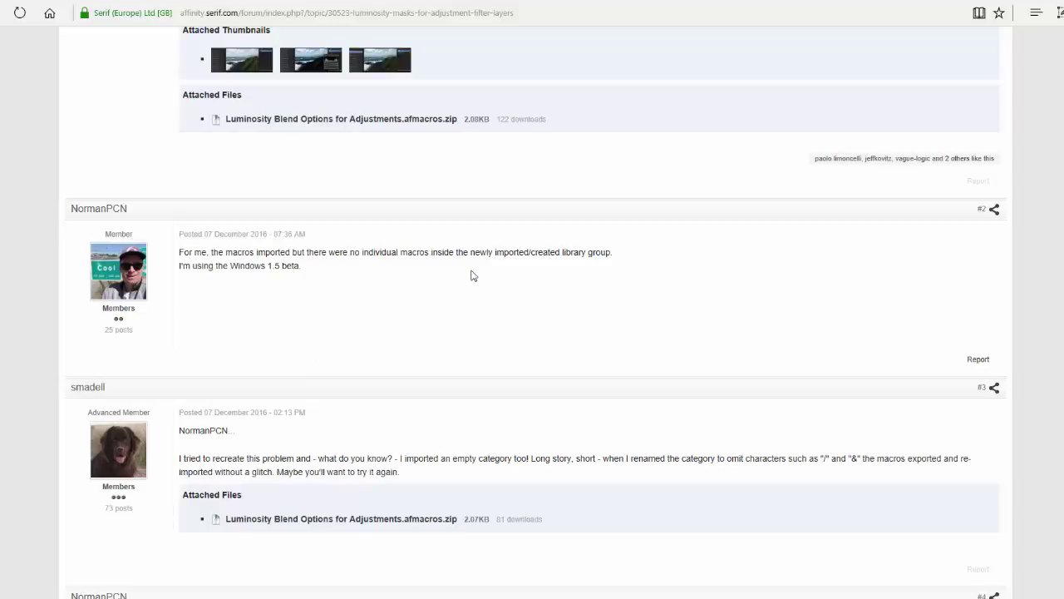
pyautogui.scroll(-2, 471, 275)
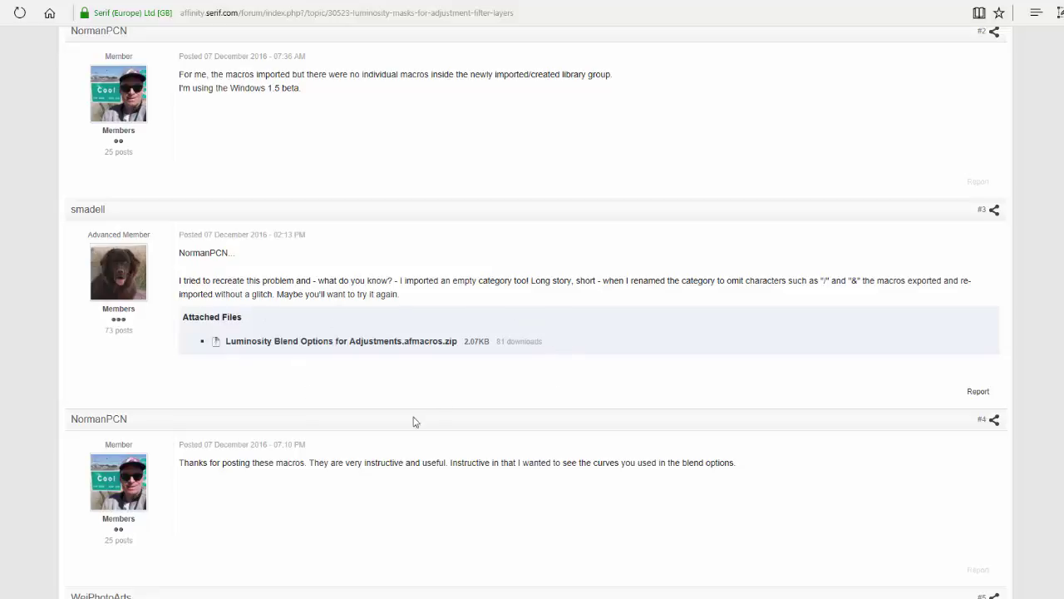
pyautogui.scroll(2, 463, 376)
pyautogui.scroll(2, 461, 369)
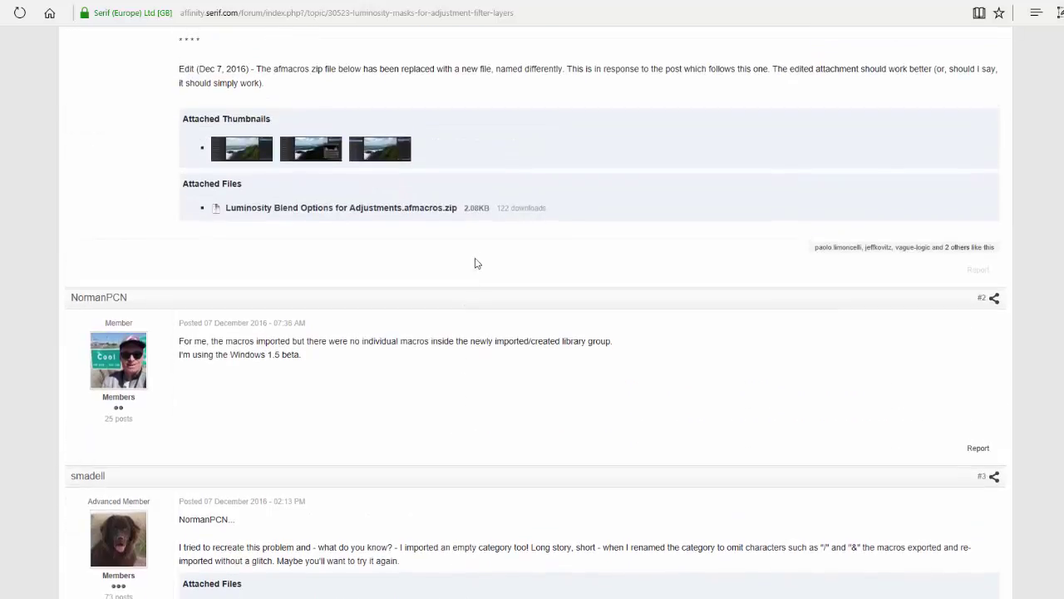
pyautogui.scroll(-4, 507, 271)
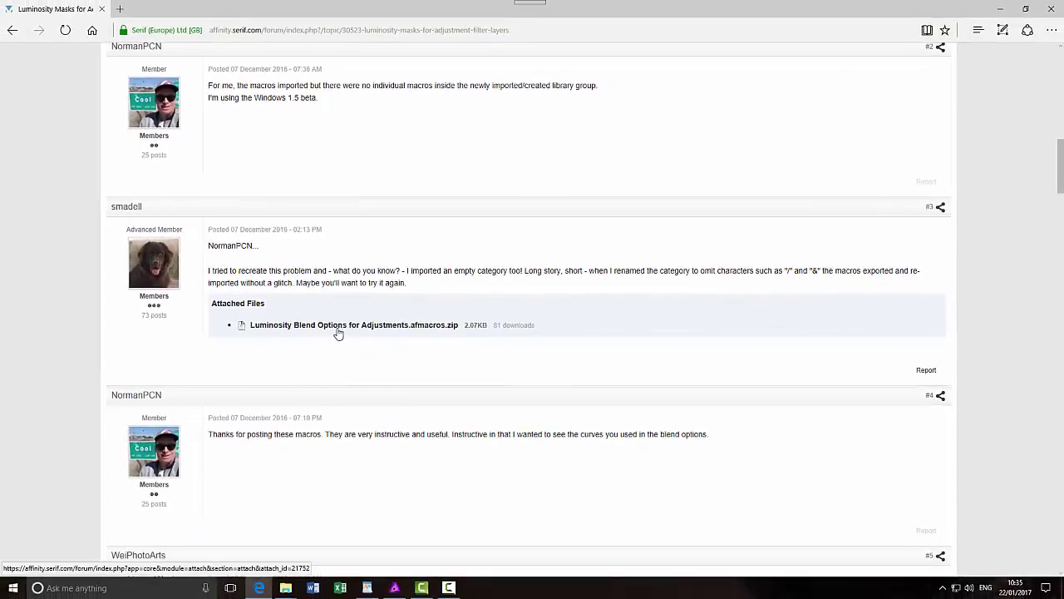
pyautogui.click(339, 326)
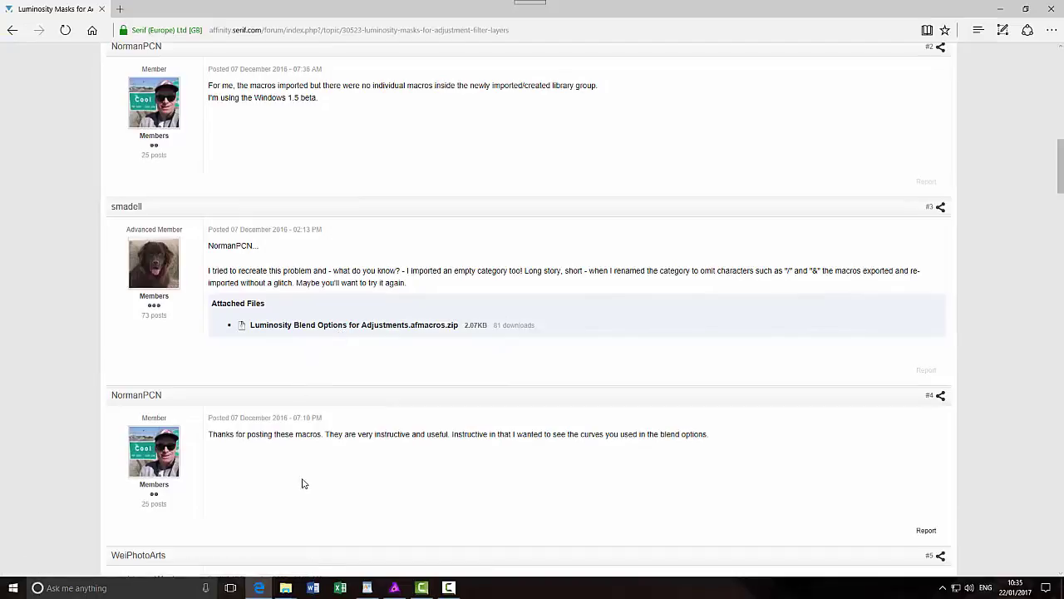
# - Bring up the Downloads folder and open the context menu for the downloaded macros zip
pyautogui.moveTo(285, 588)
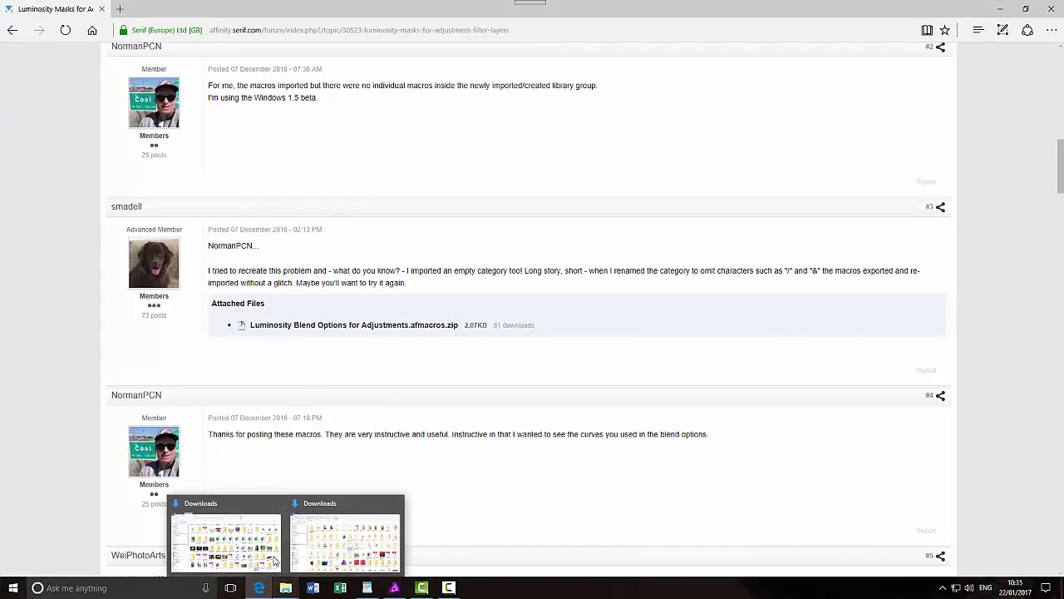
pyautogui.click(246, 511)
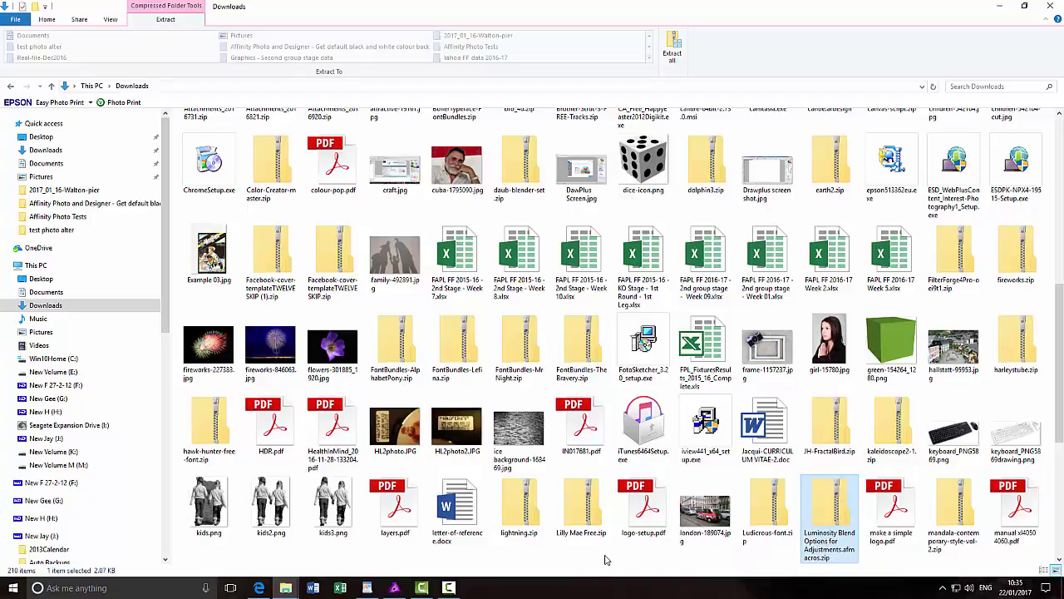
pyautogui.rightClick(833, 509)
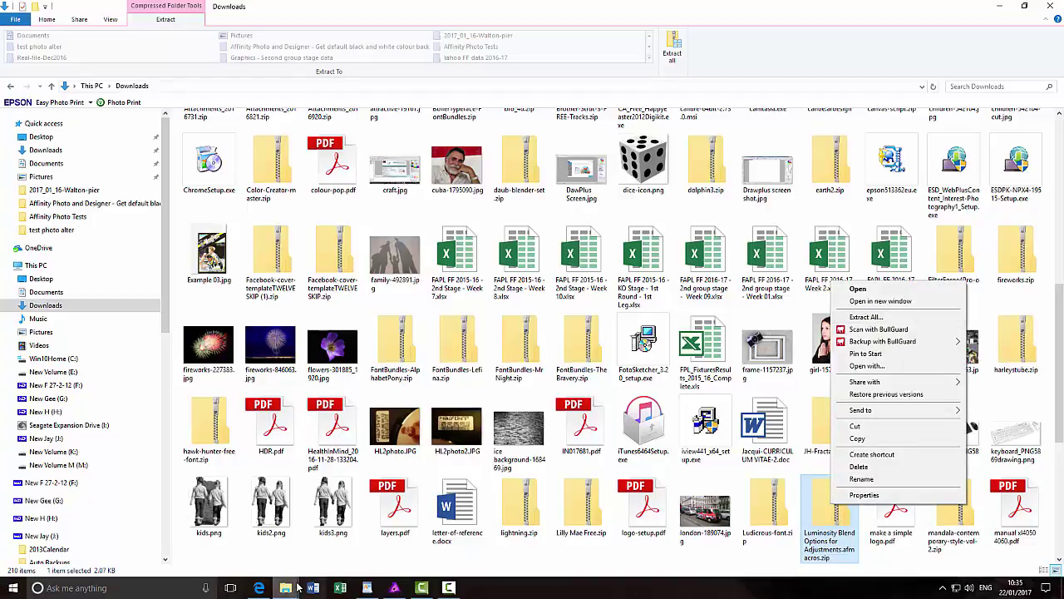
# - Open the extracted Luminosity Blend Options for Adjustments.afmacros folder in the other Downloads window
pyautogui.moveTo(296, 587)
pyautogui.click(364, 515)
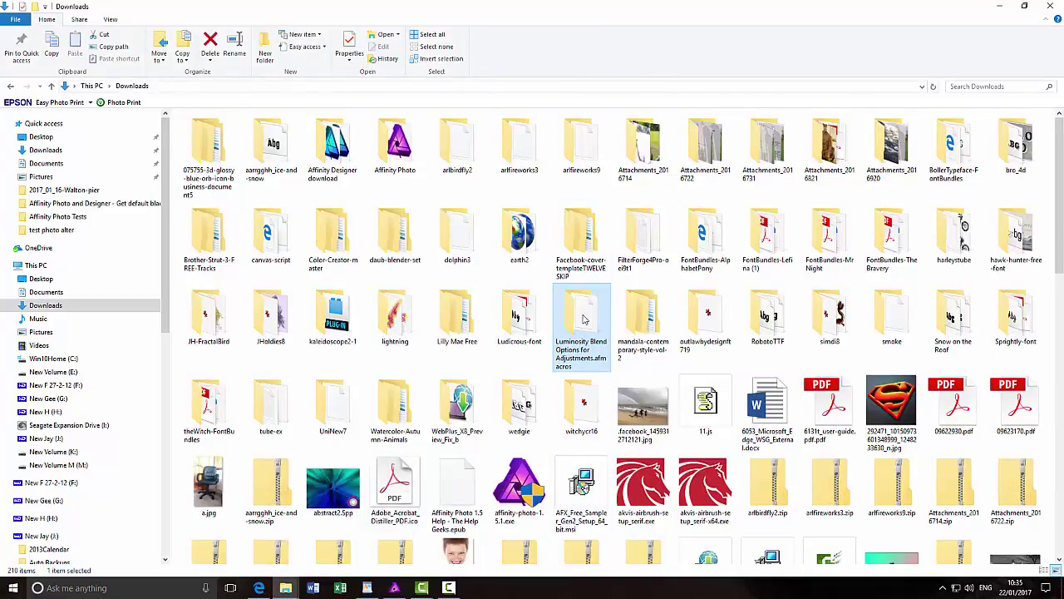
pyautogui.moveTo(565, 366)
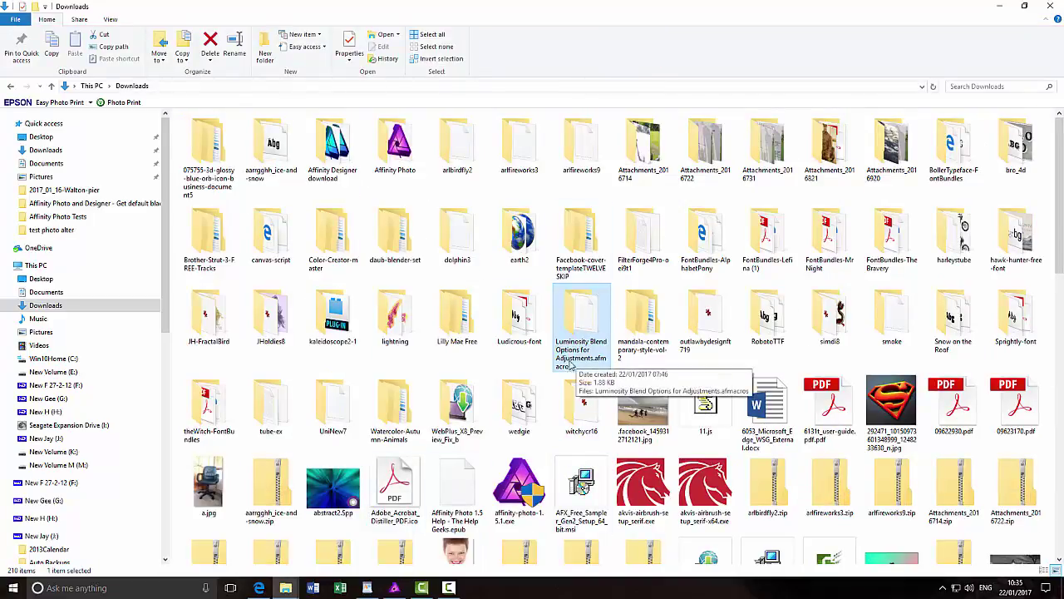
pyautogui.doubleClick(596, 299)
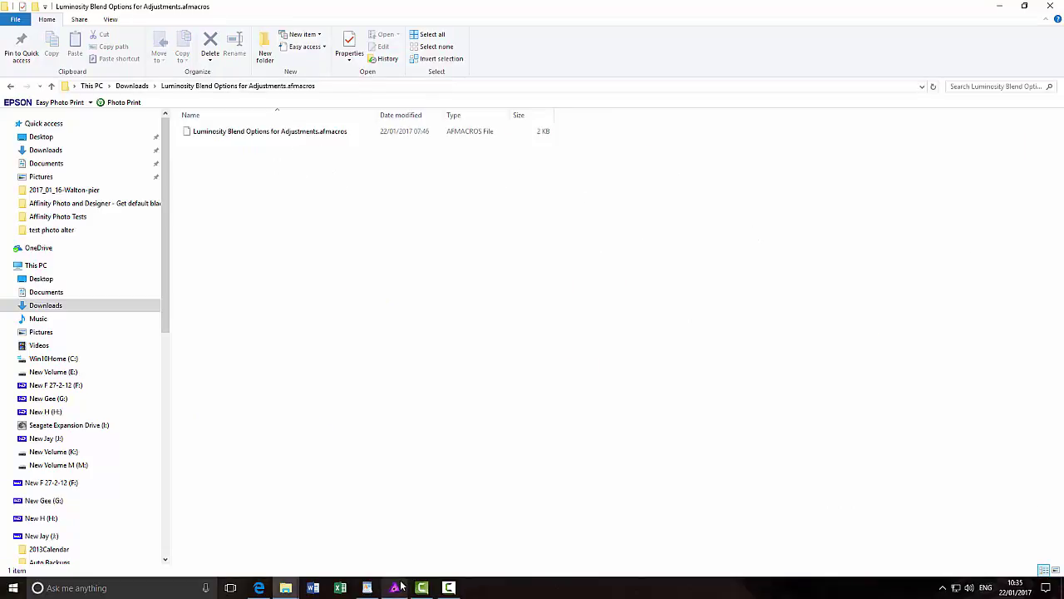
# - Return to Affinity Photo and show the Macro panel from View > Studio
pyautogui.moveTo(396, 587)
pyautogui.click(410, 503)
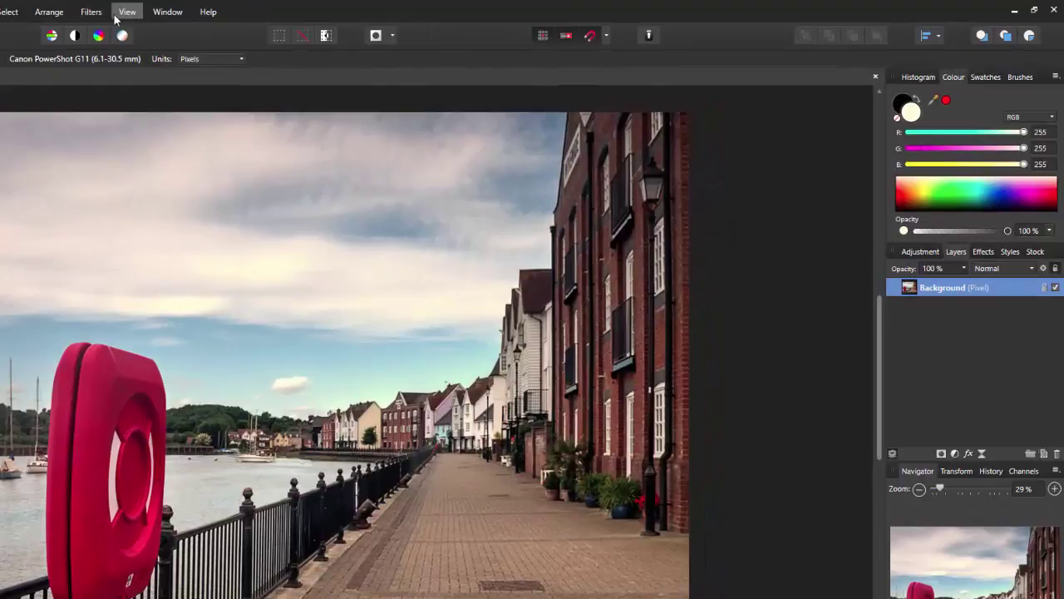
pyautogui.click(133, 14)
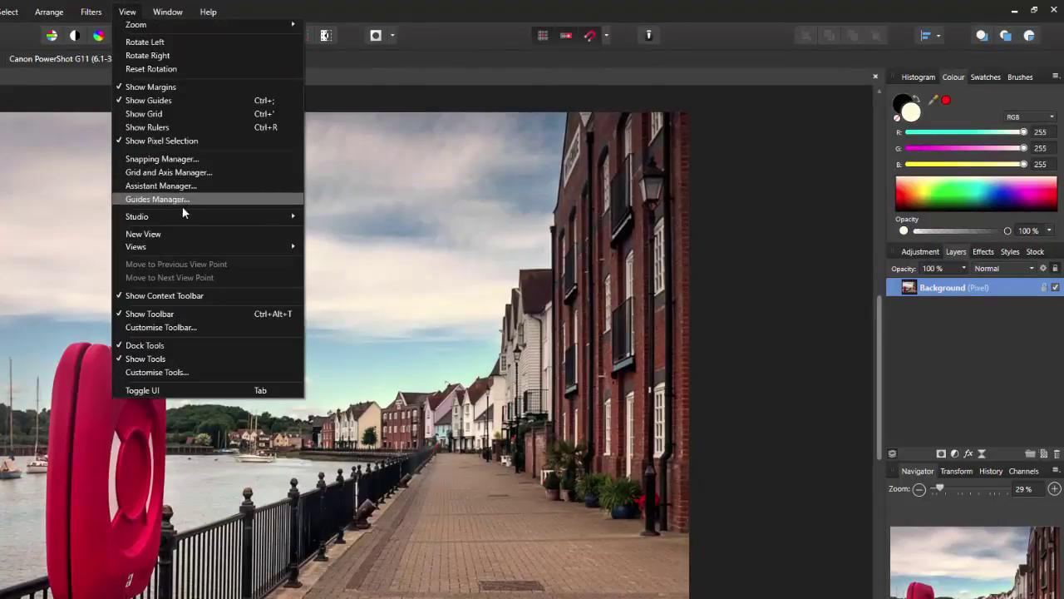
pyautogui.moveTo(215, 218)
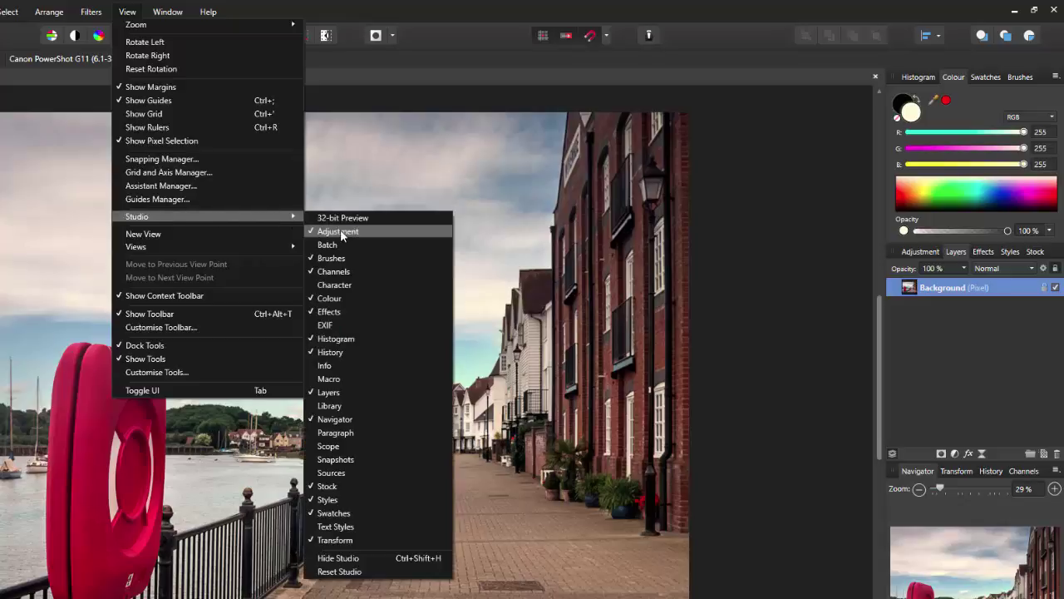
pyautogui.click(358, 379)
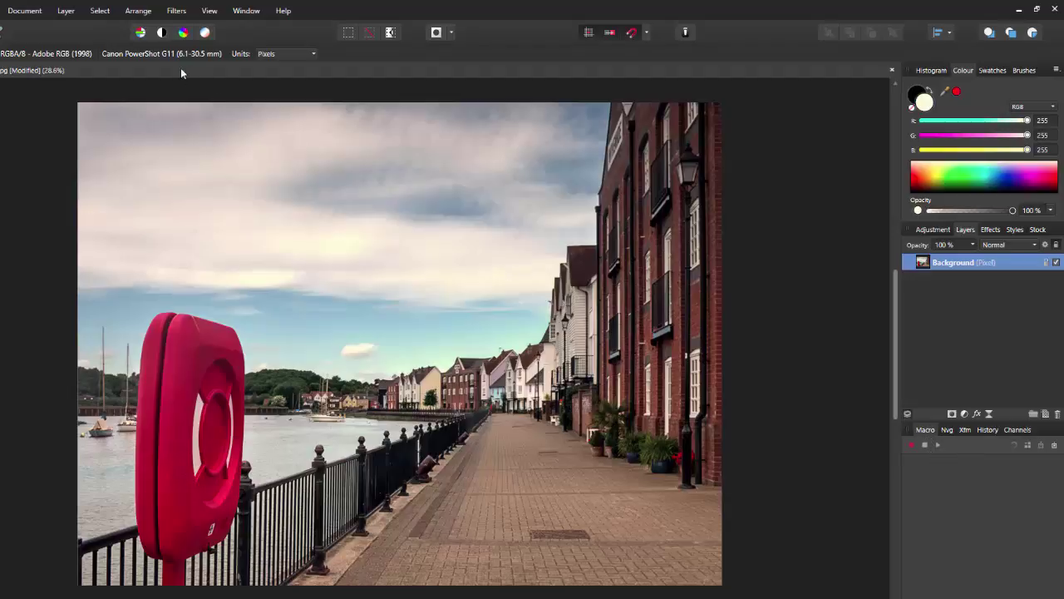
# - Show the Library panel from View > Studio > Library
pyautogui.click(211, 12)
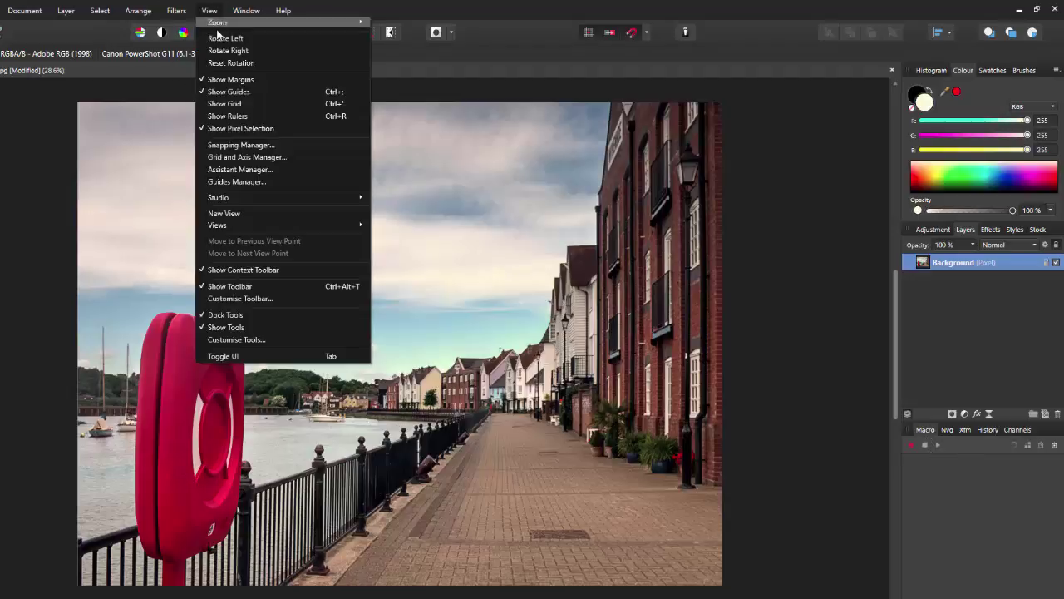
pyautogui.moveTo(298, 197)
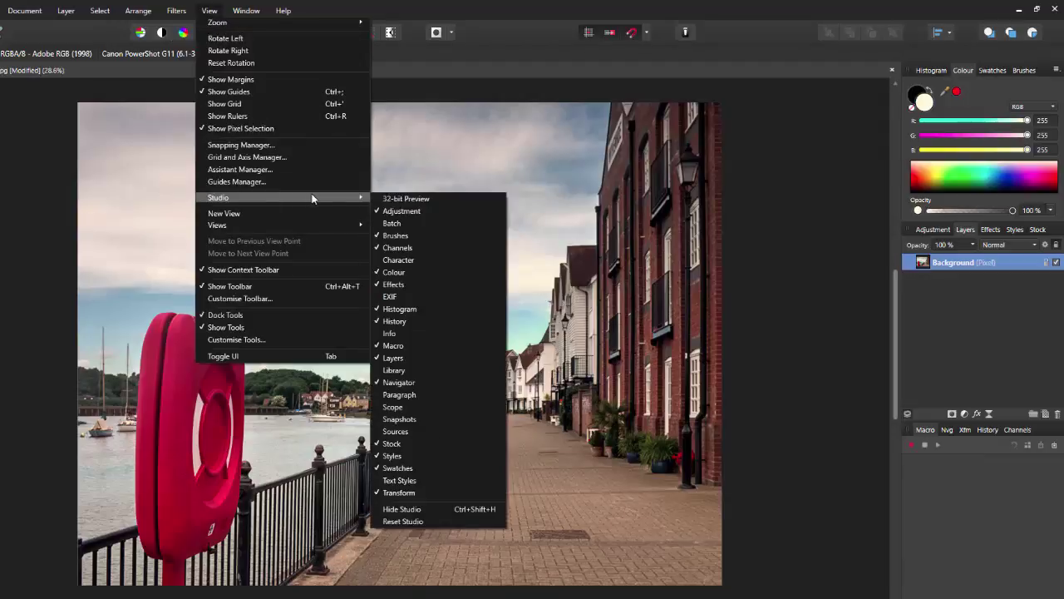
pyautogui.click(407, 370)
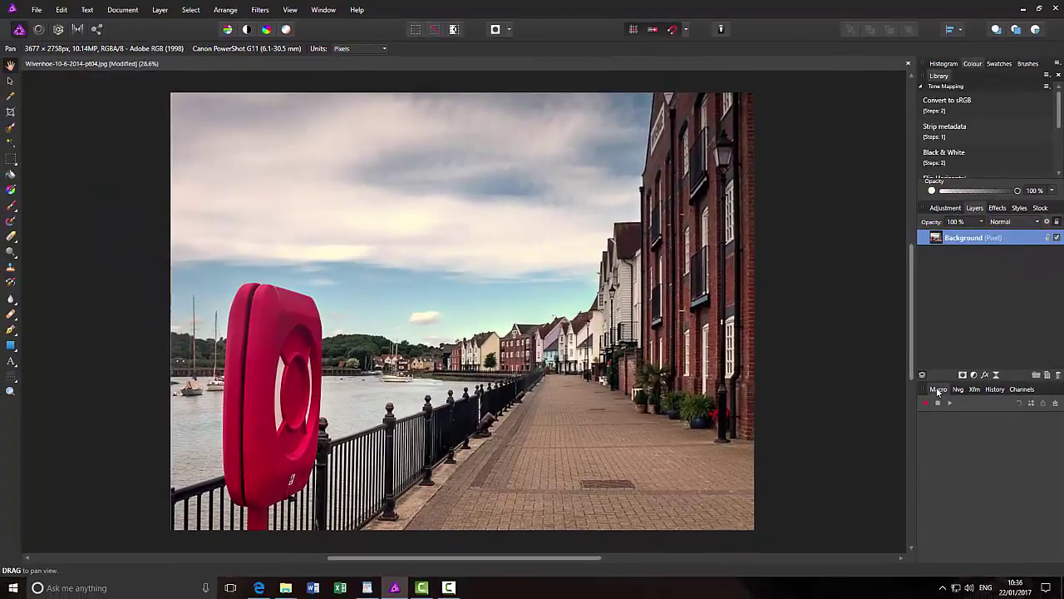
# - Dock the Macro panel at the top left and group the Library panel beside it
pyautogui.moveTo(925, 430); pyautogui.dragTo(826, 418)
pyautogui.moveTo(854, 379); pyautogui.dragTo(42, 88)
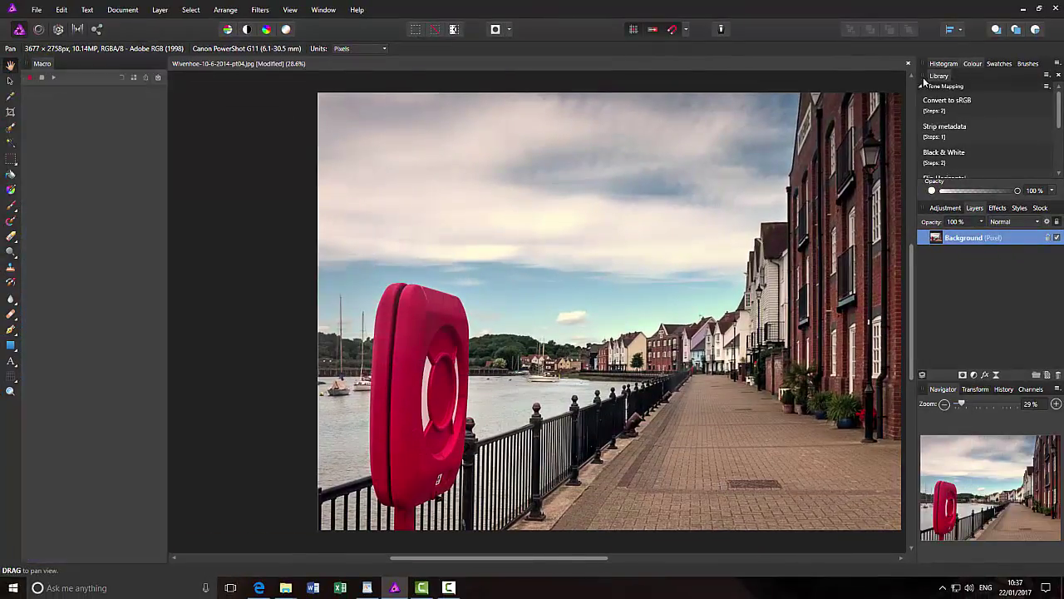
pyautogui.moveTo(931, 77); pyautogui.dragTo(80, 71)
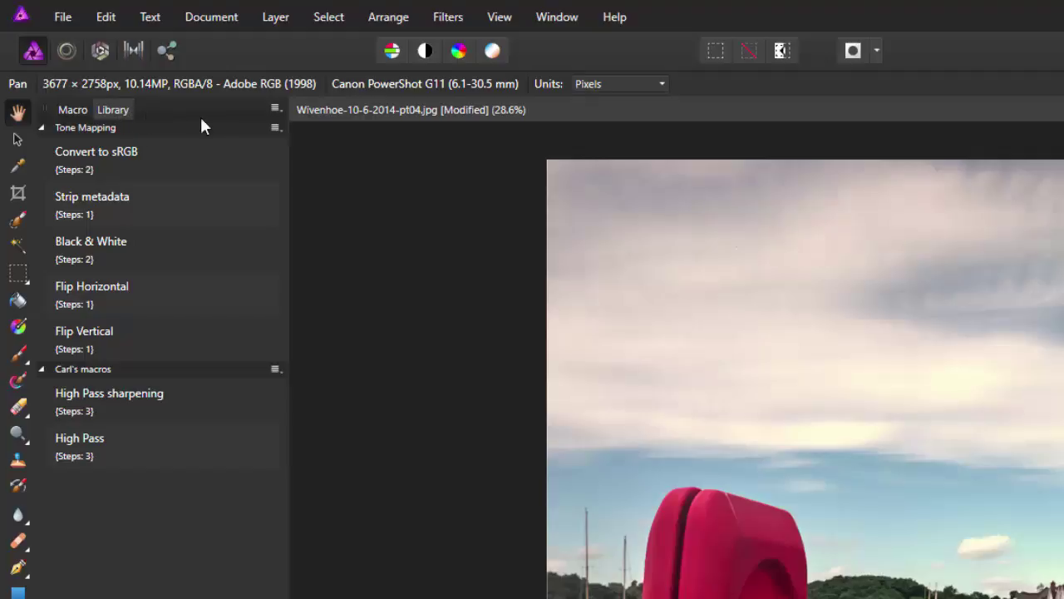
# - Import 'Luminosity Blend Options for Adjustments.afmacros' from Downloads via the Library's Import Macros
pyautogui.click(282, 108)
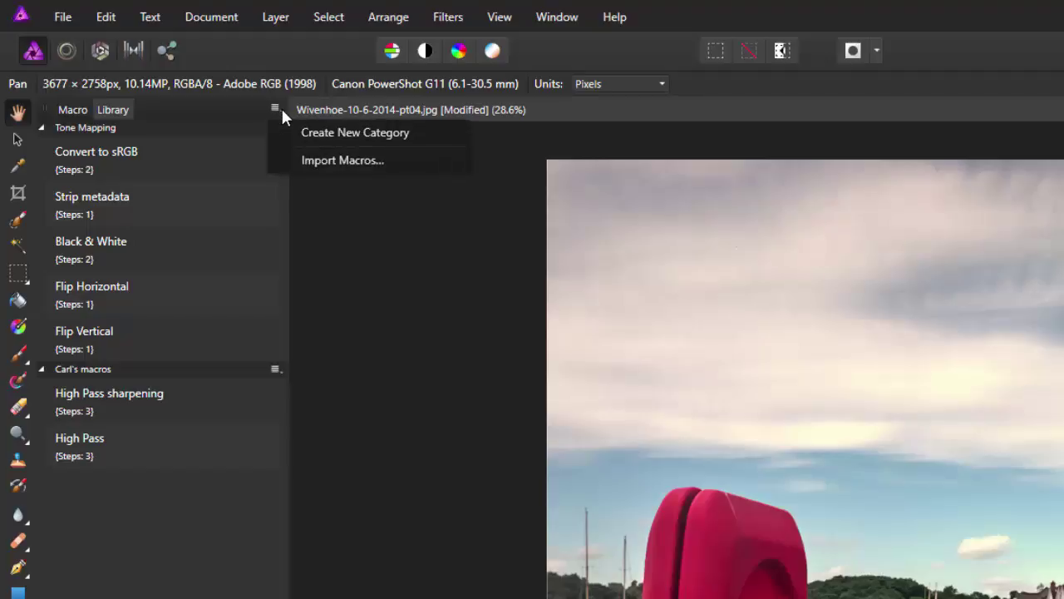
pyautogui.click(354, 161)
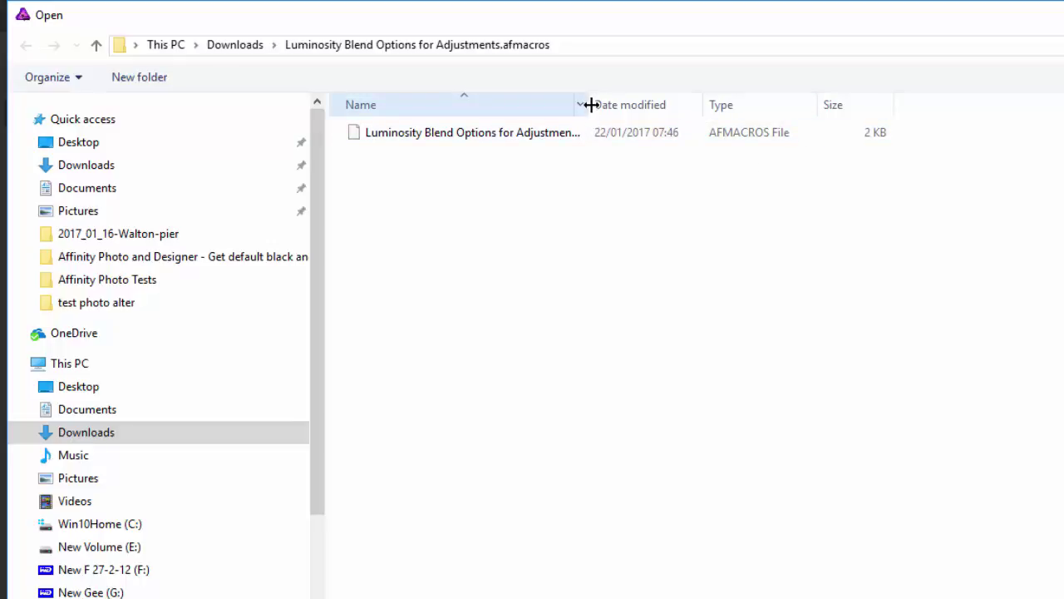
pyautogui.moveTo(591, 105); pyautogui.dragTo(681, 105)
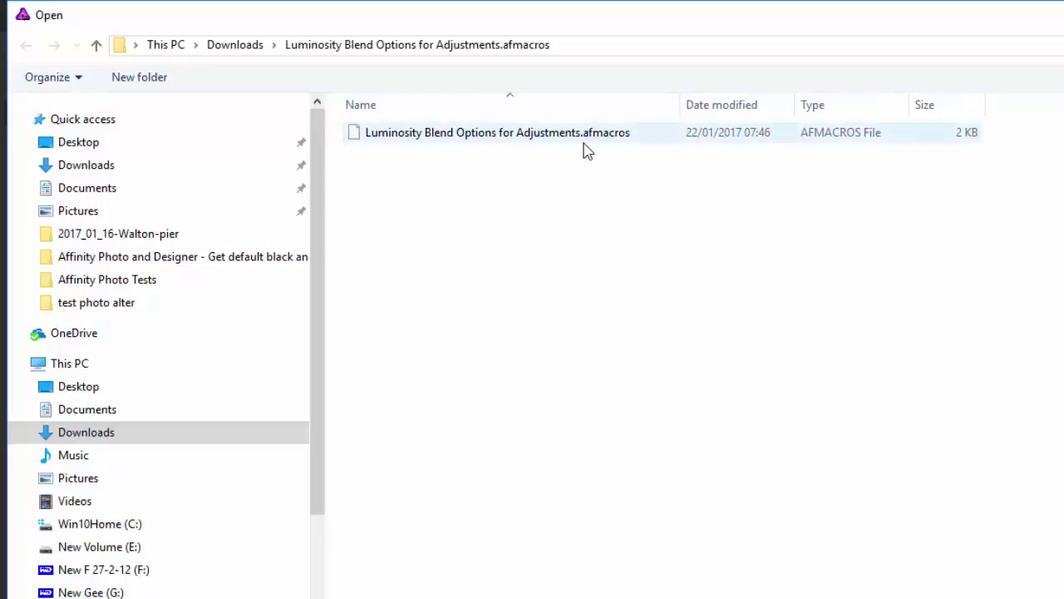
pyautogui.click(537, 138)
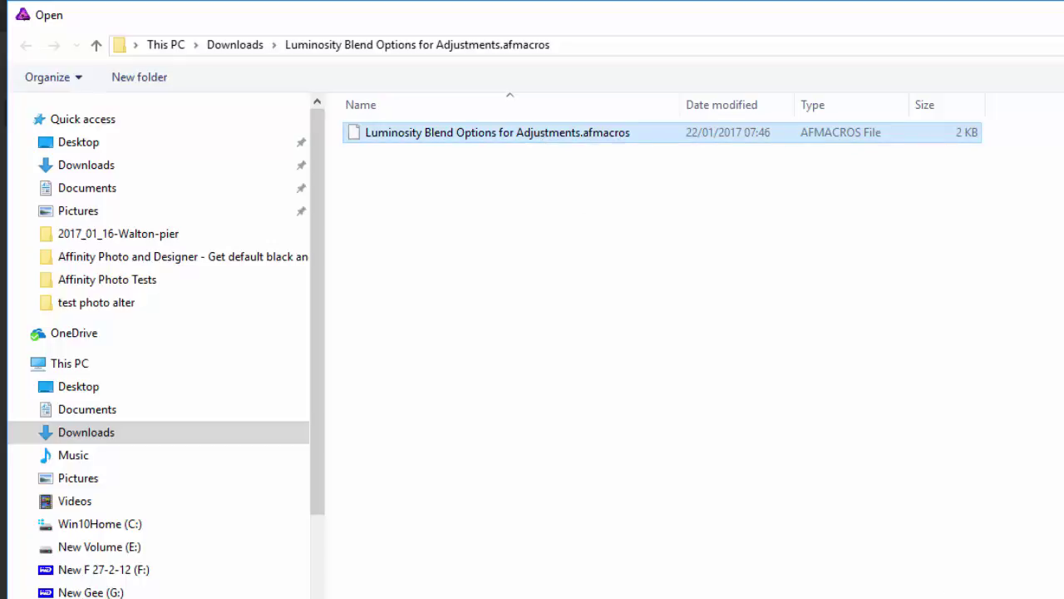
pyautogui.press('Return')
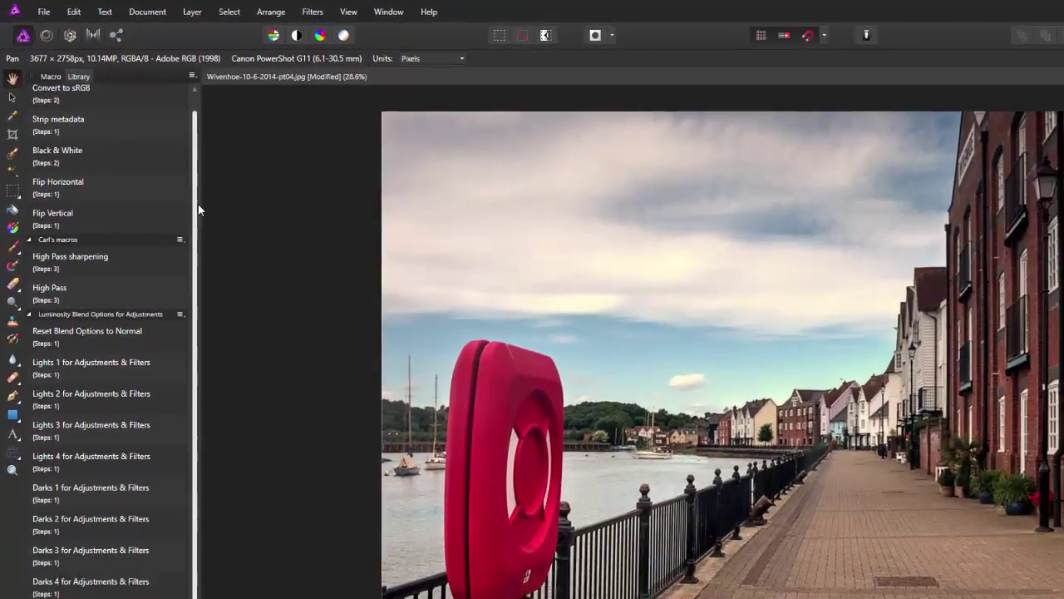
pyautogui.scroll(-2, 283, 320)
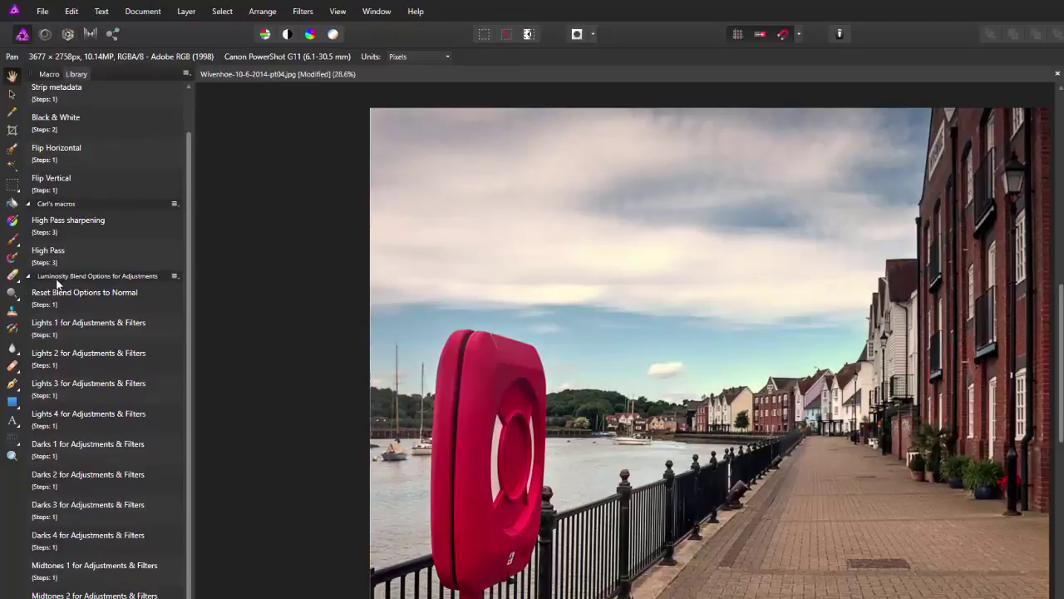
pyautogui.scroll(-1, 142, 329)
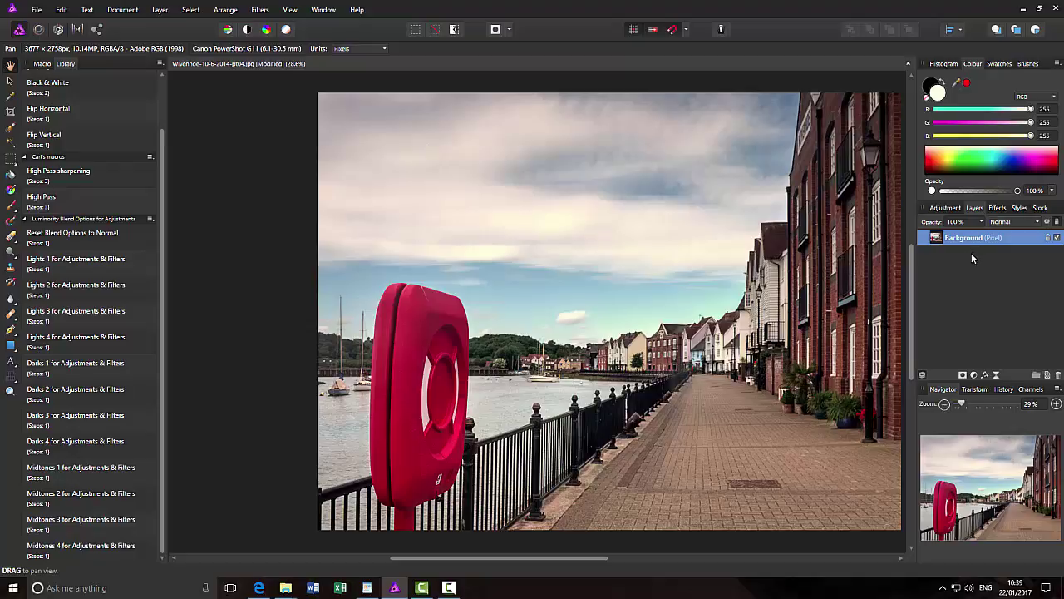
# - Add an Invert adjustment from the Adjustments list to turn the photo negative
pyautogui.click(947, 208)
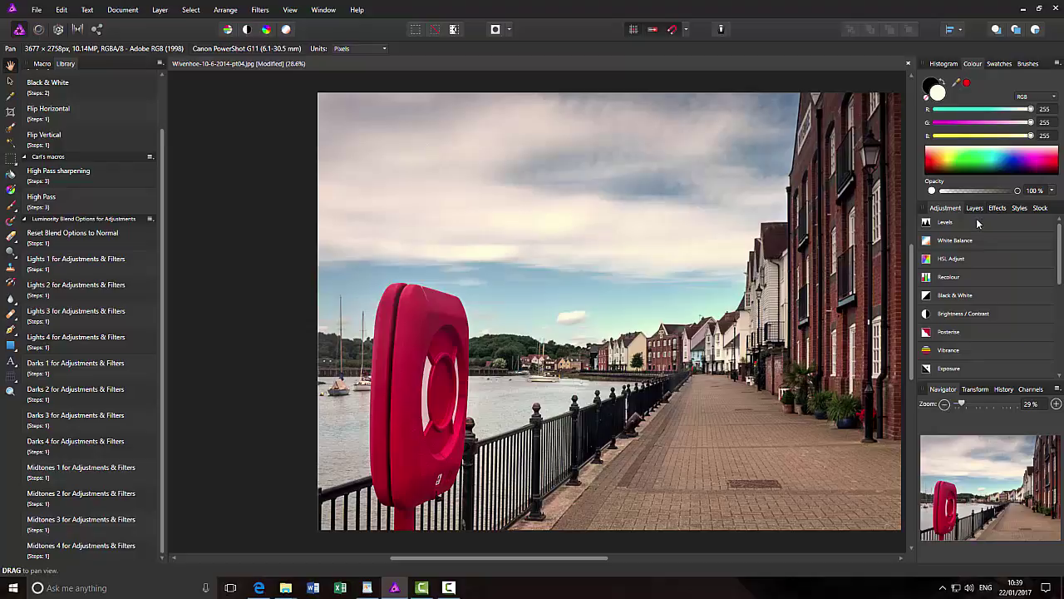
pyautogui.scroll(-3, 1060, 237)
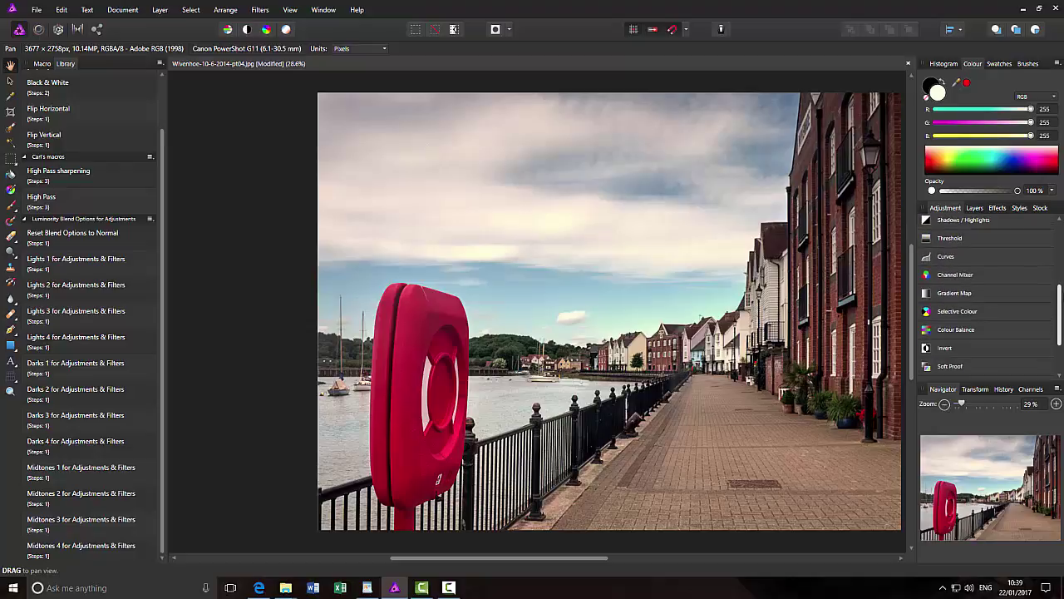
pyautogui.scroll(-2, 990, 298)
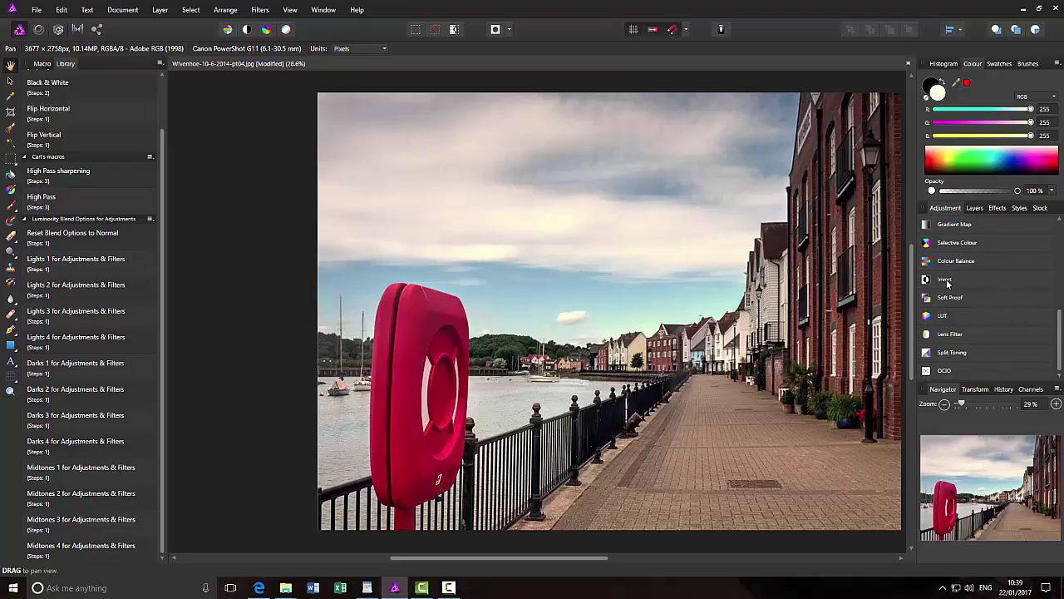
pyautogui.click(947, 284)
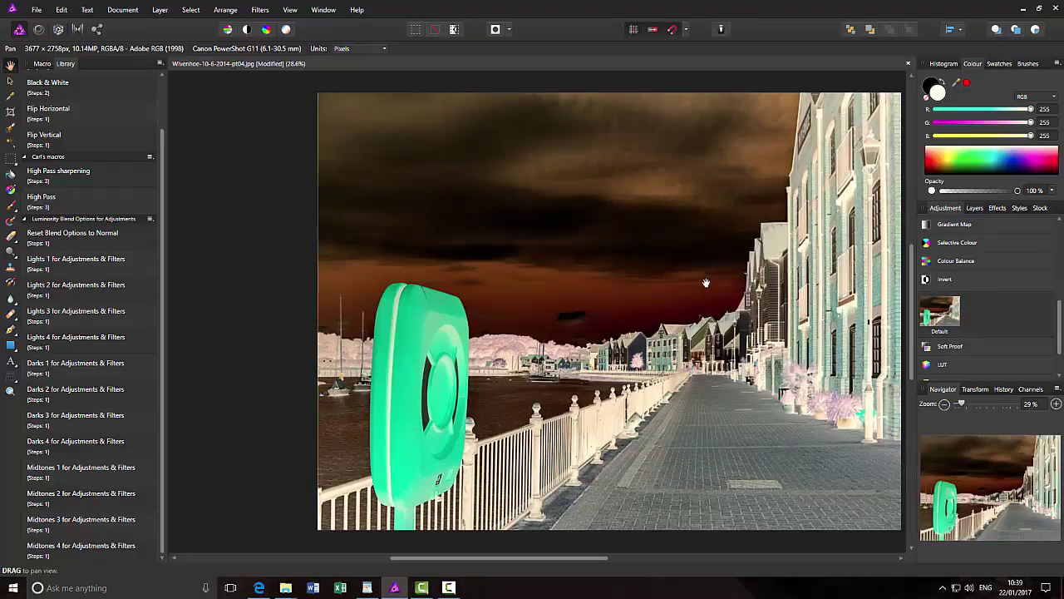
# - Show the Layers panel, try the Lights 1 macro on the Invert adjustment, then revert it
pyautogui.click(975, 208)
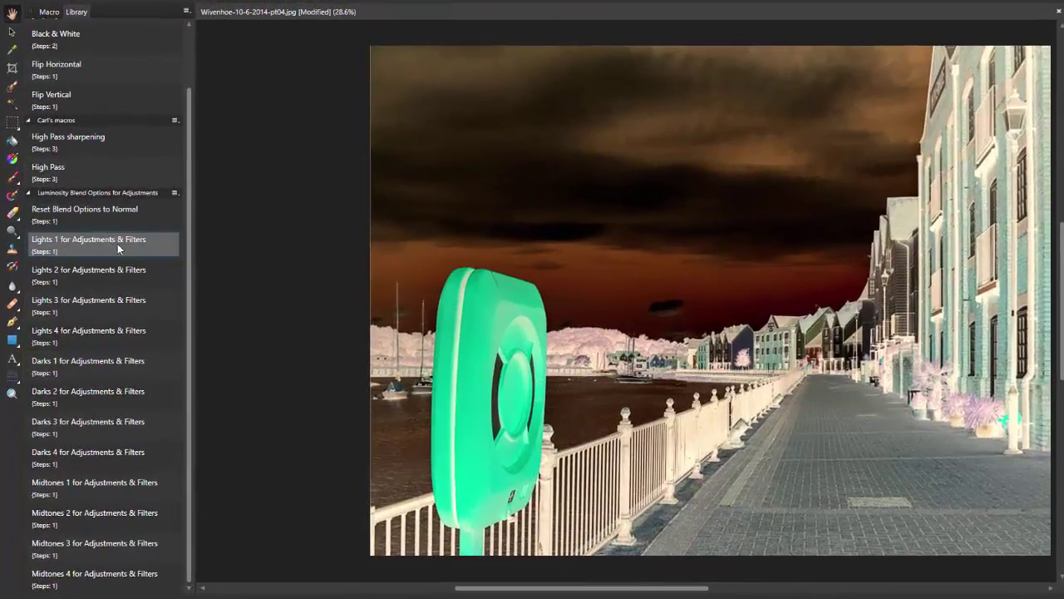
pyautogui.click(144, 244)
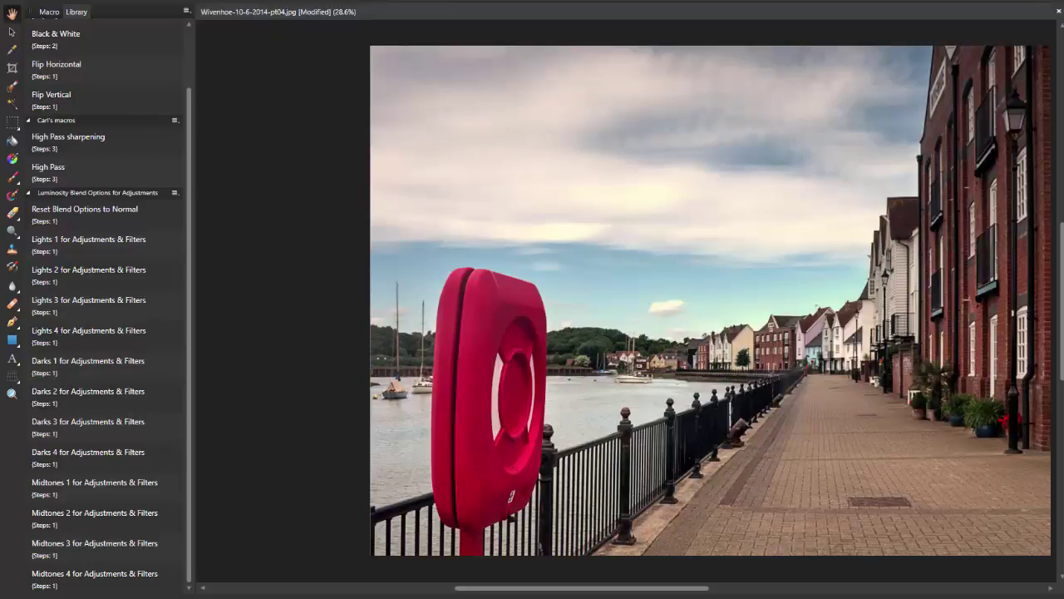
pyautogui.hotkey('ctrl', 'i')
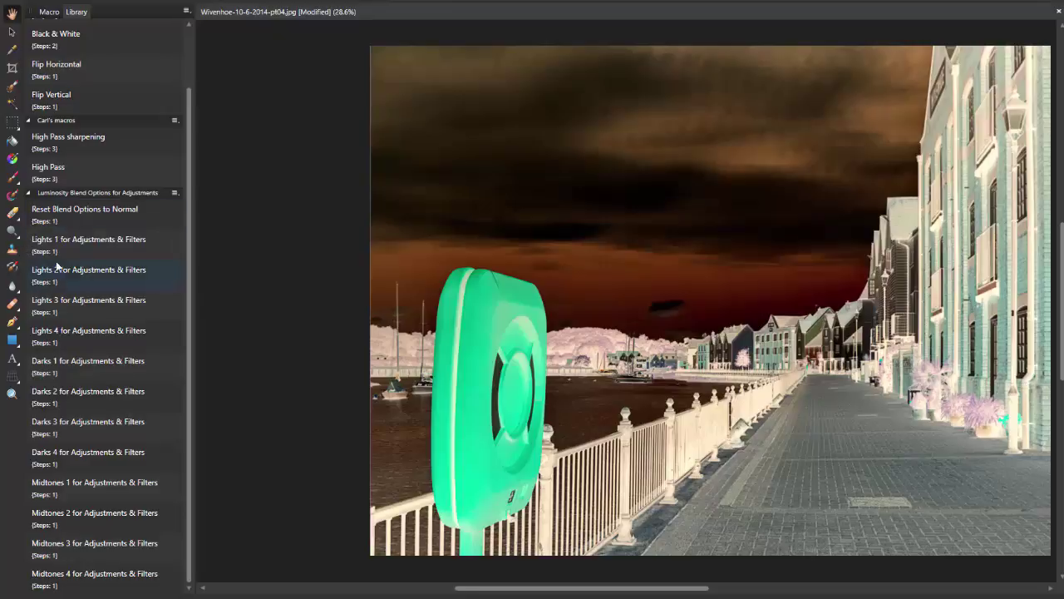
# - Apply the Lights 1, 2, 3 and 4 blend macros to the Invert adjustment in turn, ending on Lights 4
pyautogui.click(106, 252)
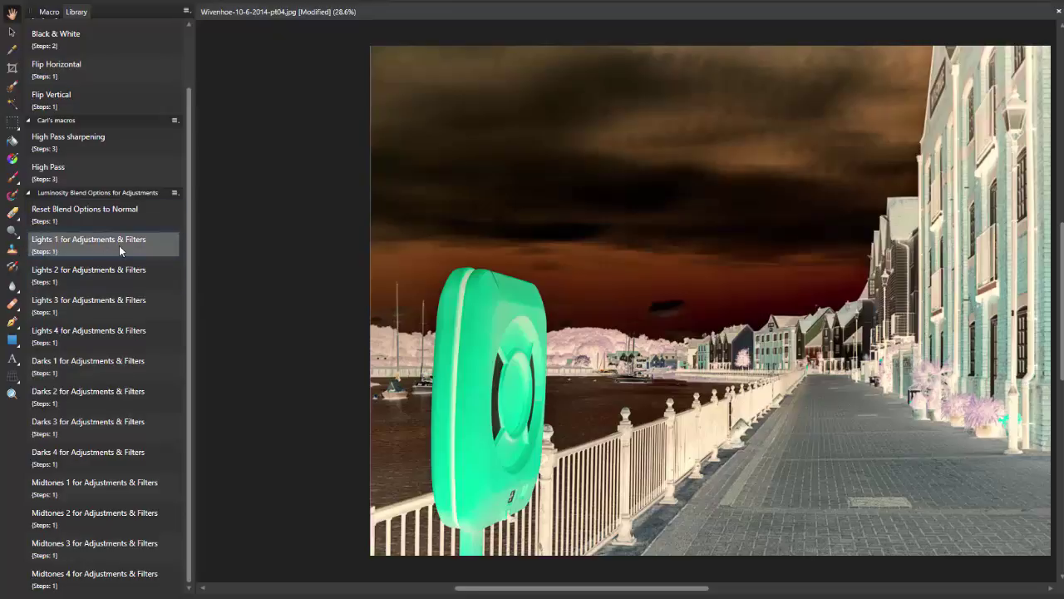
pyautogui.click(119, 245)
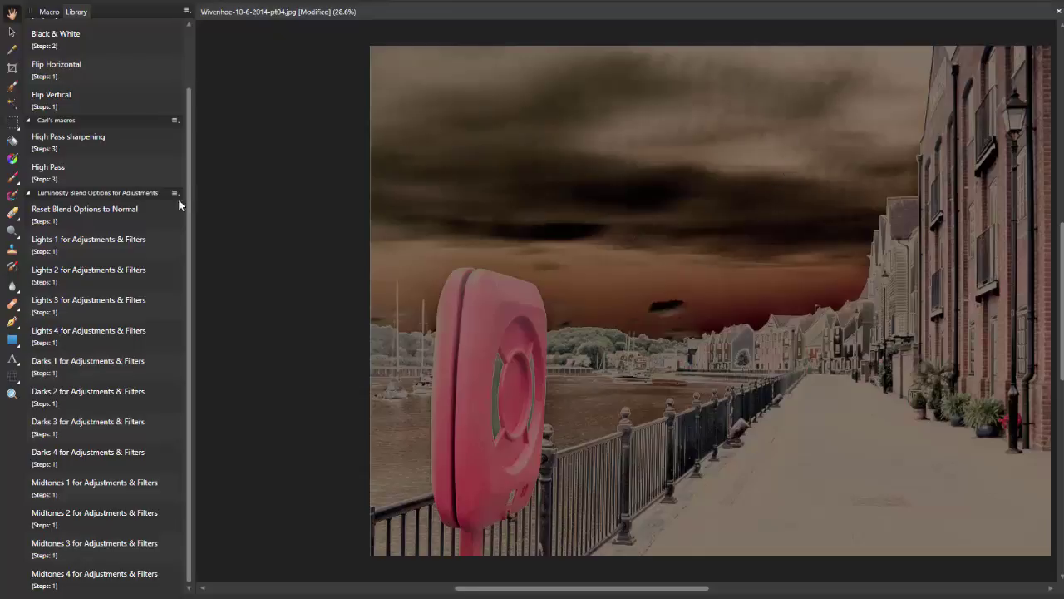
pyautogui.click(92, 279)
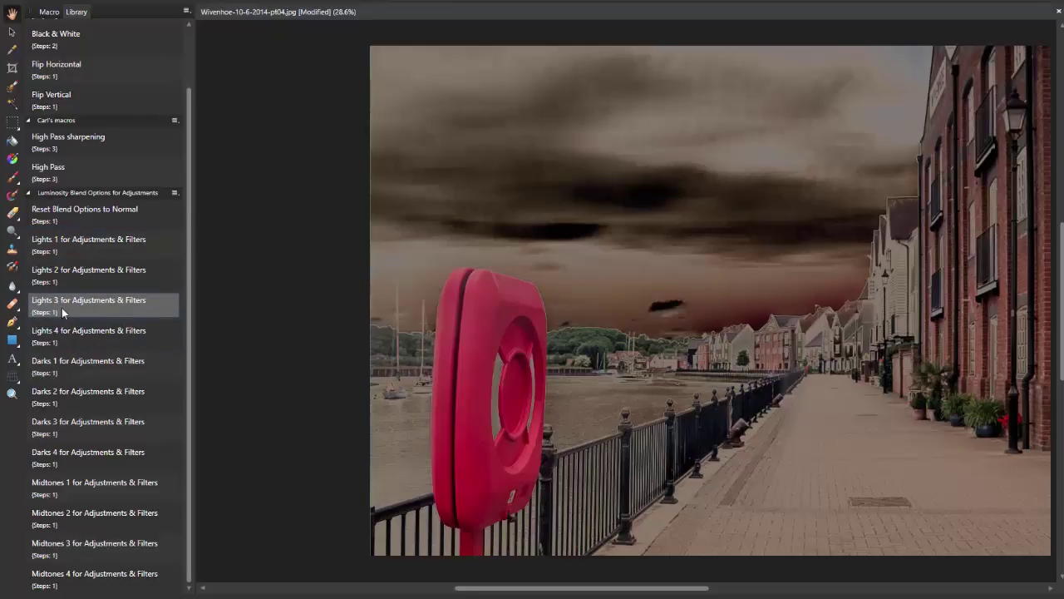
pyautogui.click(113, 307)
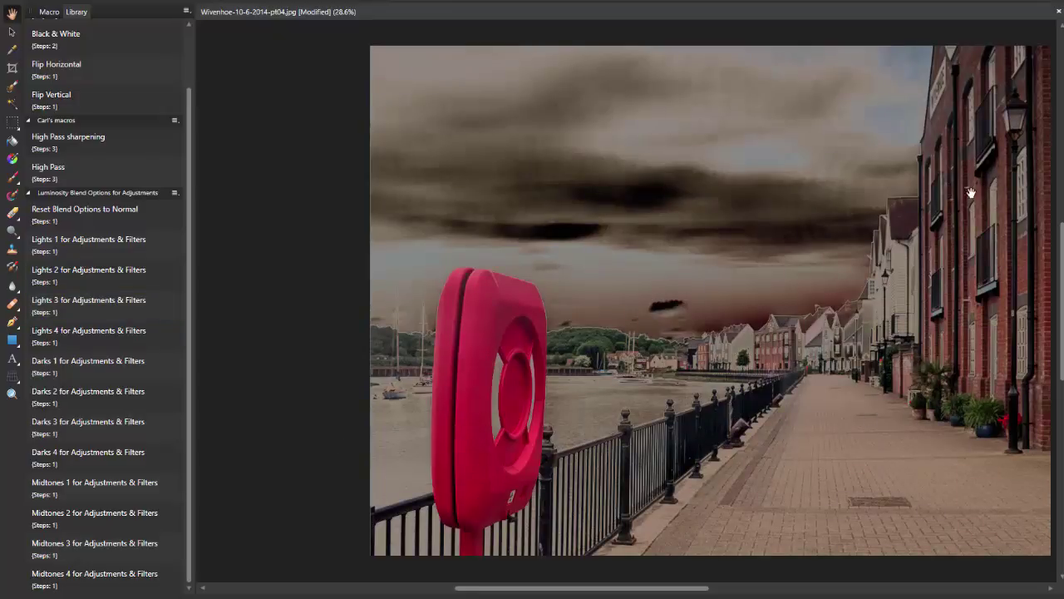
pyautogui.click(116, 339)
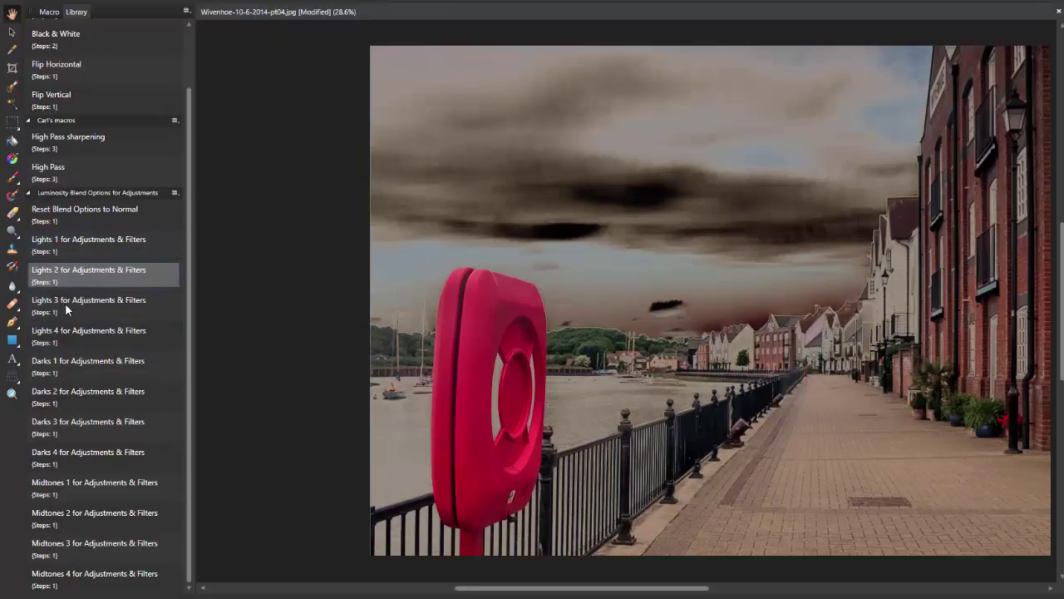
# - Try the Darks 1, Darks 2 and Darks 4 blend macros on the Invert adjustment
pyautogui.click(120, 364)
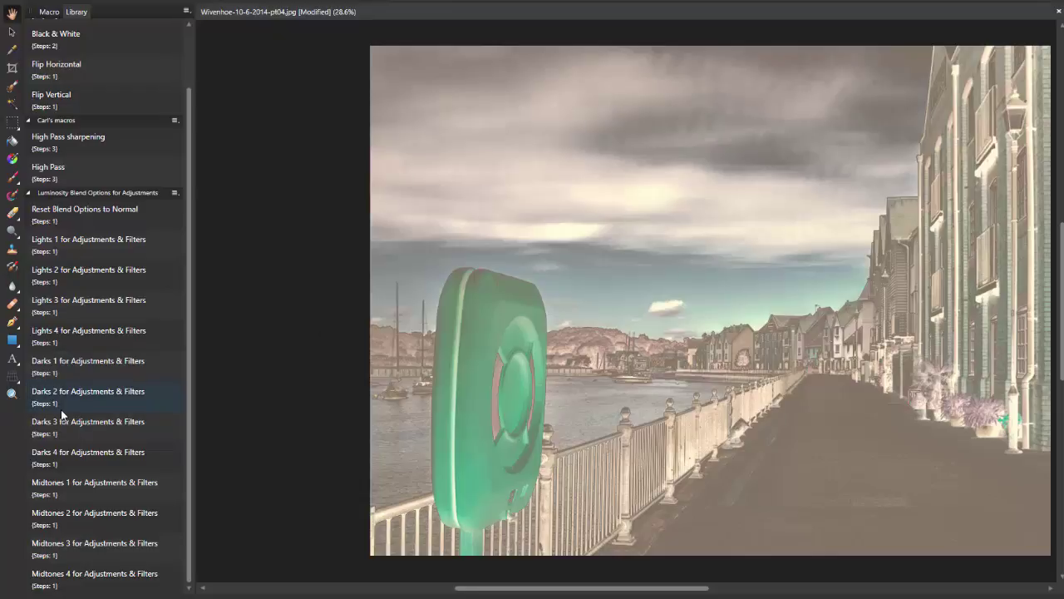
pyautogui.click(97, 396)
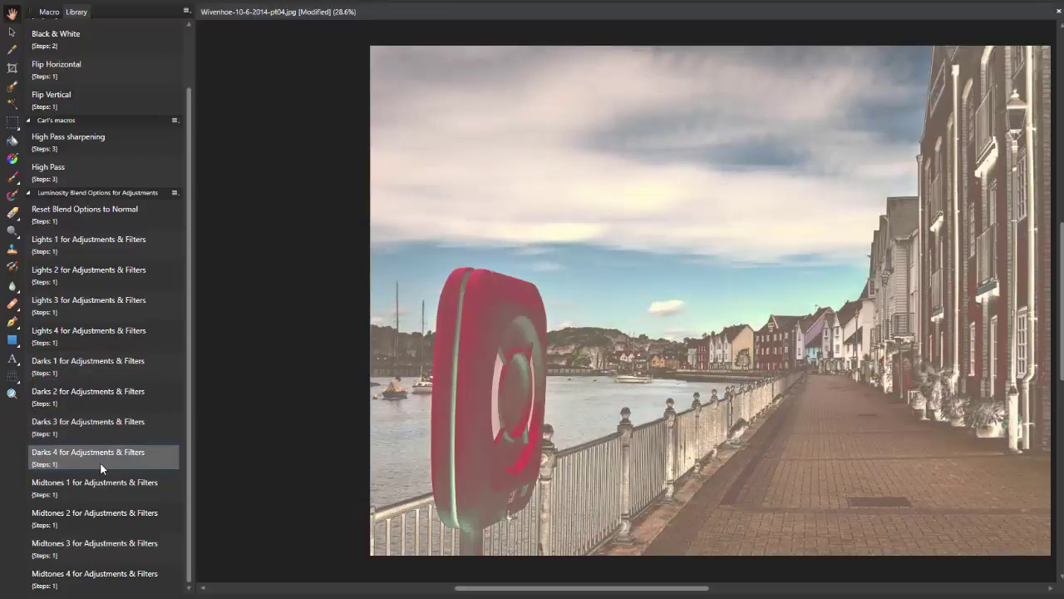
pyautogui.click(100, 462)
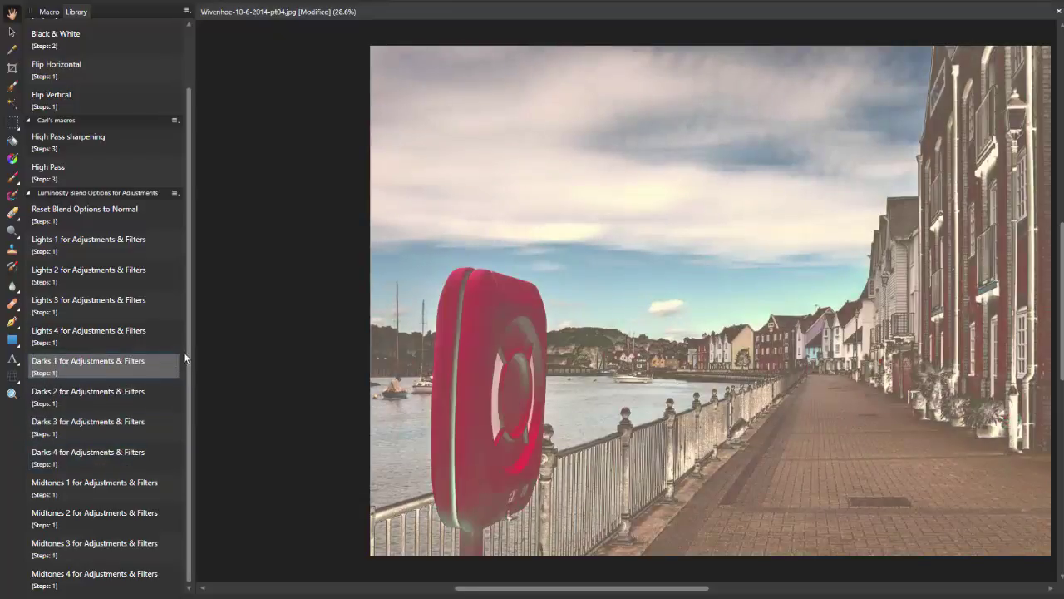
# - Apply the Midtones 1 through 4 blend macros in turn, ending on Midtones 4
pyautogui.click(108, 492)
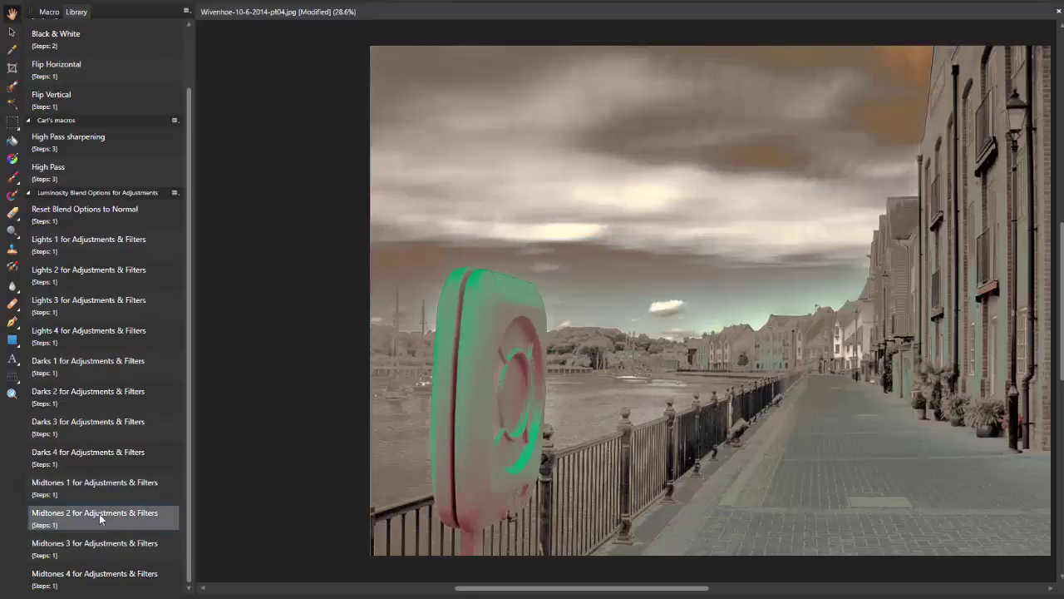
pyautogui.click(99, 514)
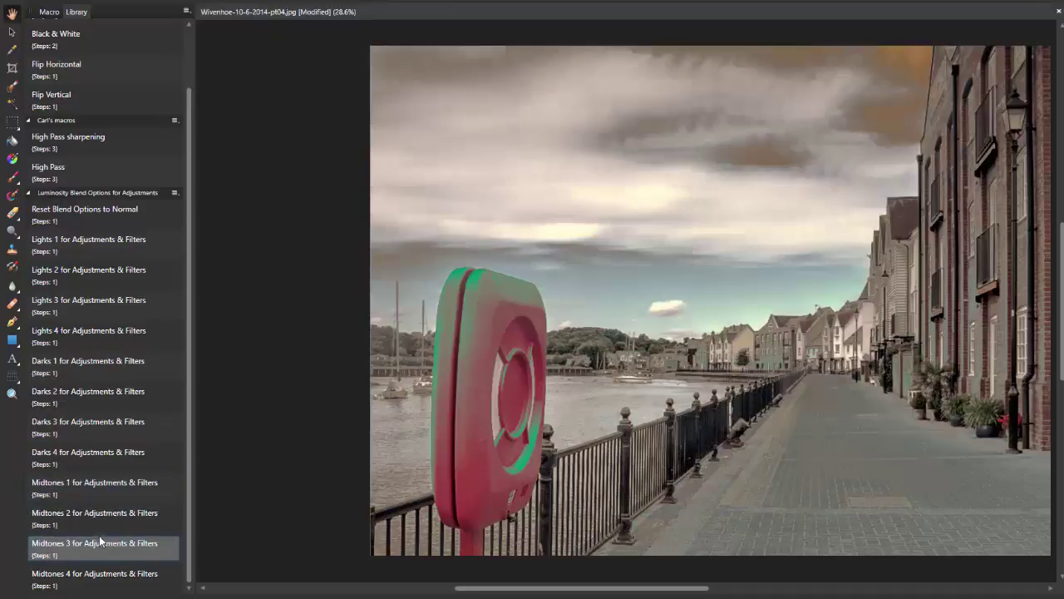
pyautogui.click(99, 542)
pyautogui.click(105, 575)
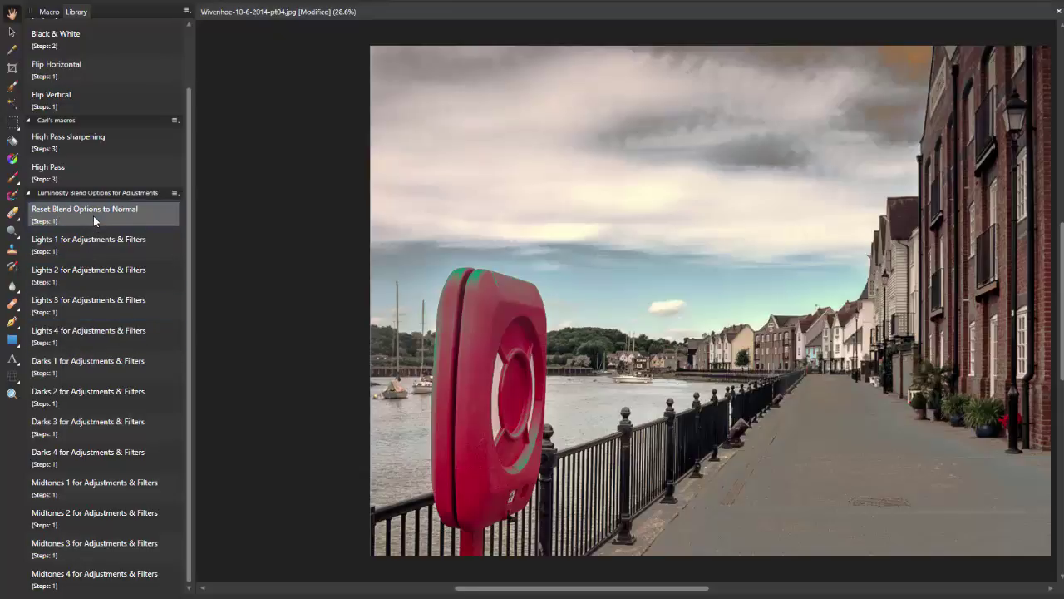
# - Delete the Invert Adjustment layer so only the Background photo remains
pyautogui.hotkey('ctrl', 'i')
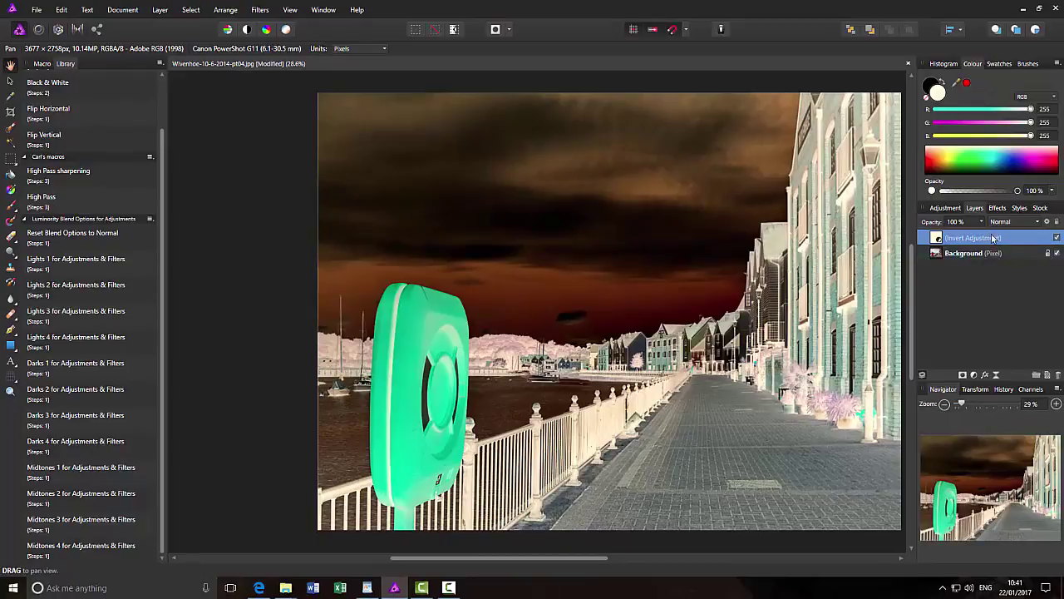
pyautogui.rightClick(992, 239)
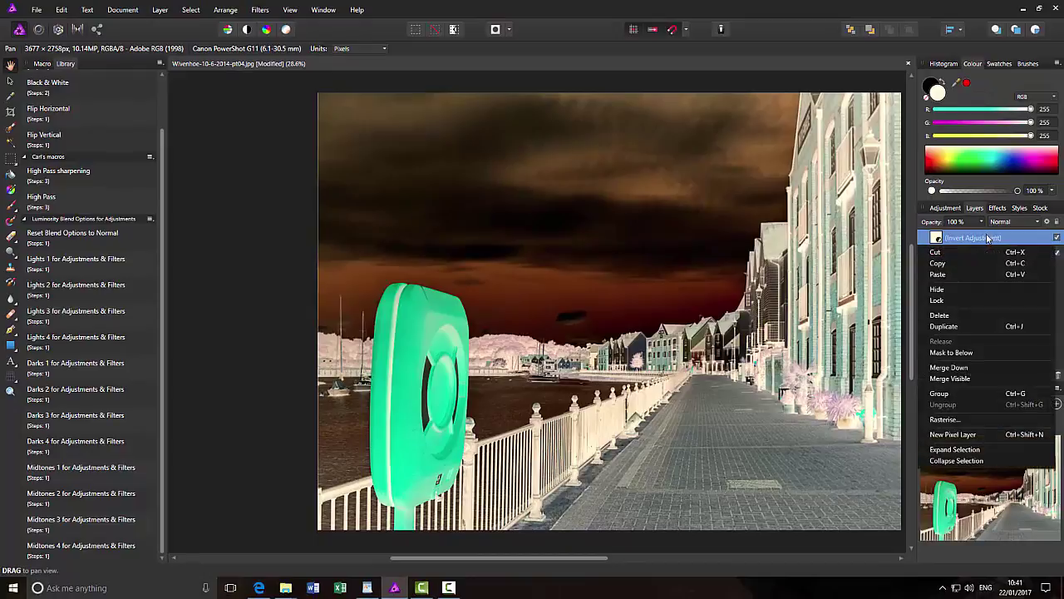
pyautogui.click(939, 316)
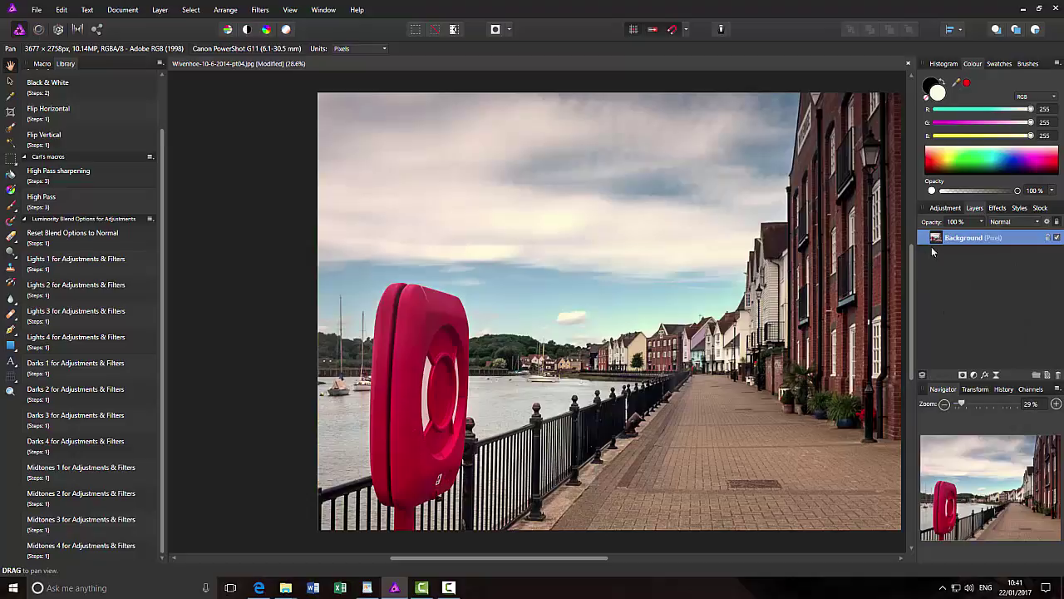
pyautogui.click(946, 208)
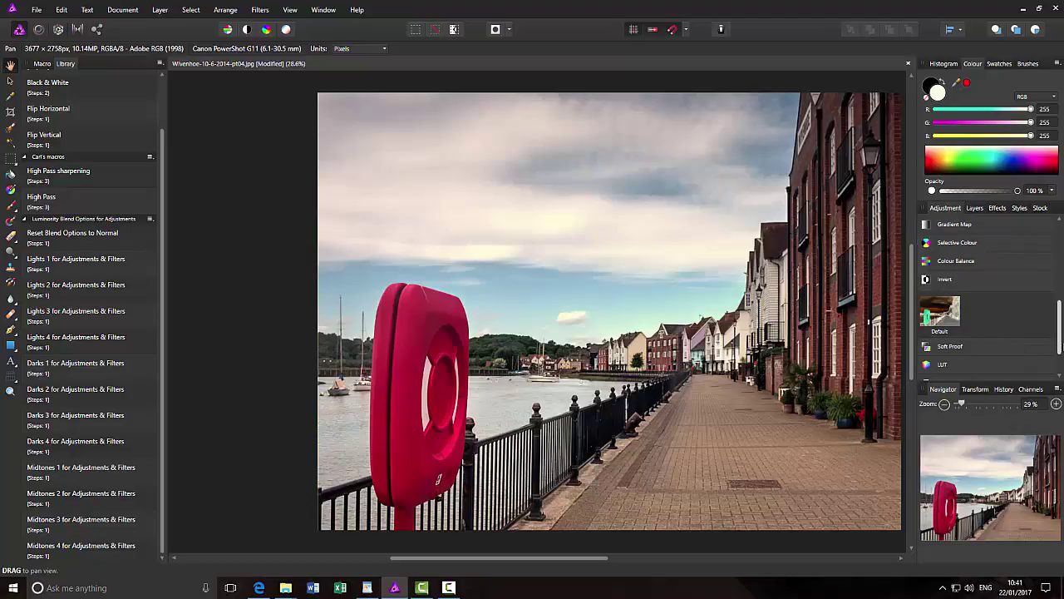
# - Add an HSL adjustment with Saturation Shift 61% and Luminosity Shift 27%
pyautogui.moveTo(1061, 325); pyautogui.dragTo(1060, 234)
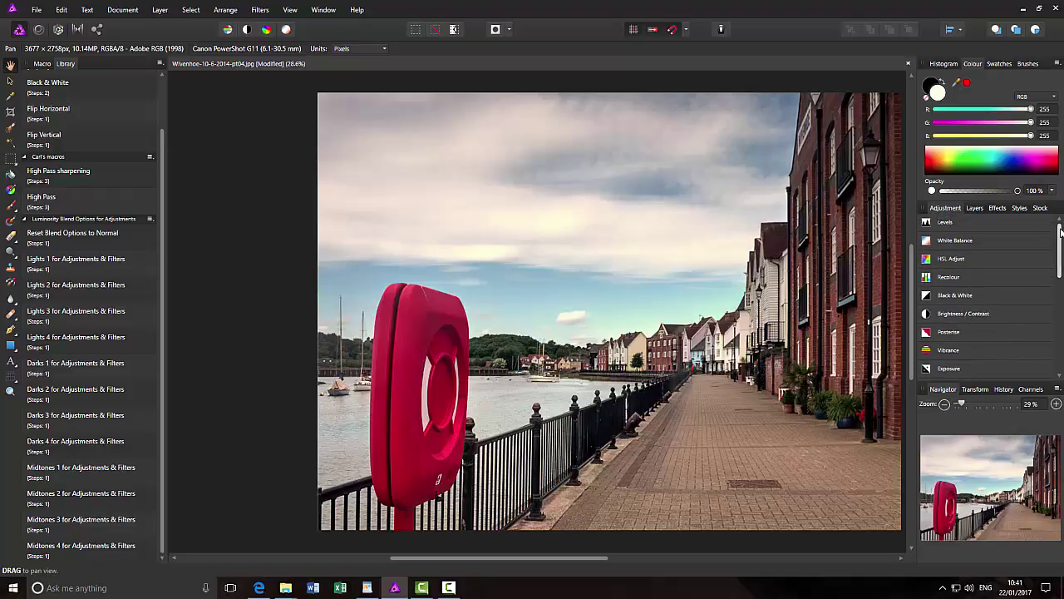
pyautogui.click(956, 262)
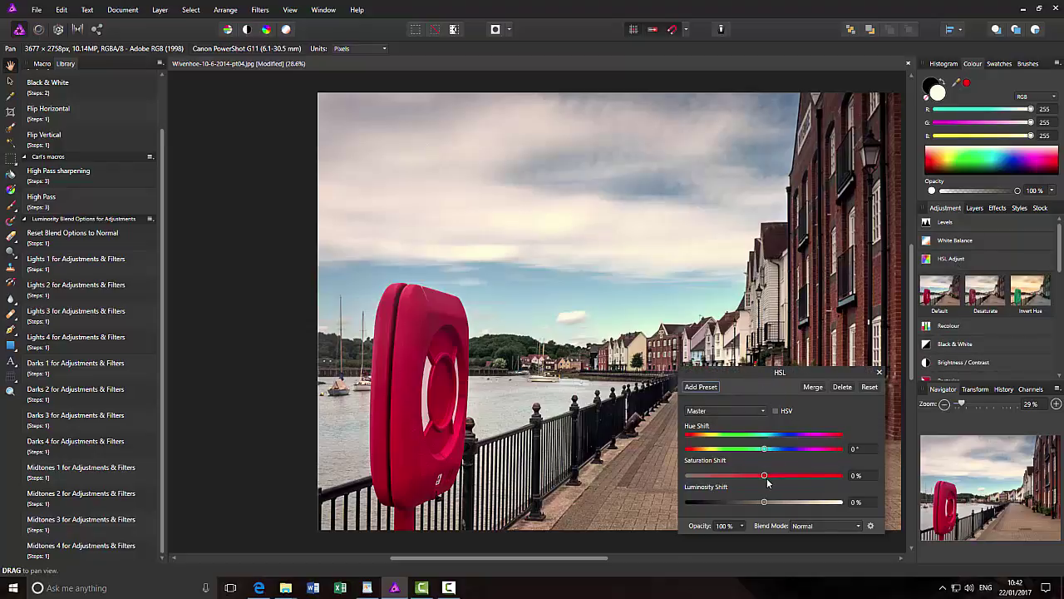
pyautogui.moveTo(765, 476); pyautogui.dragTo(784, 504)
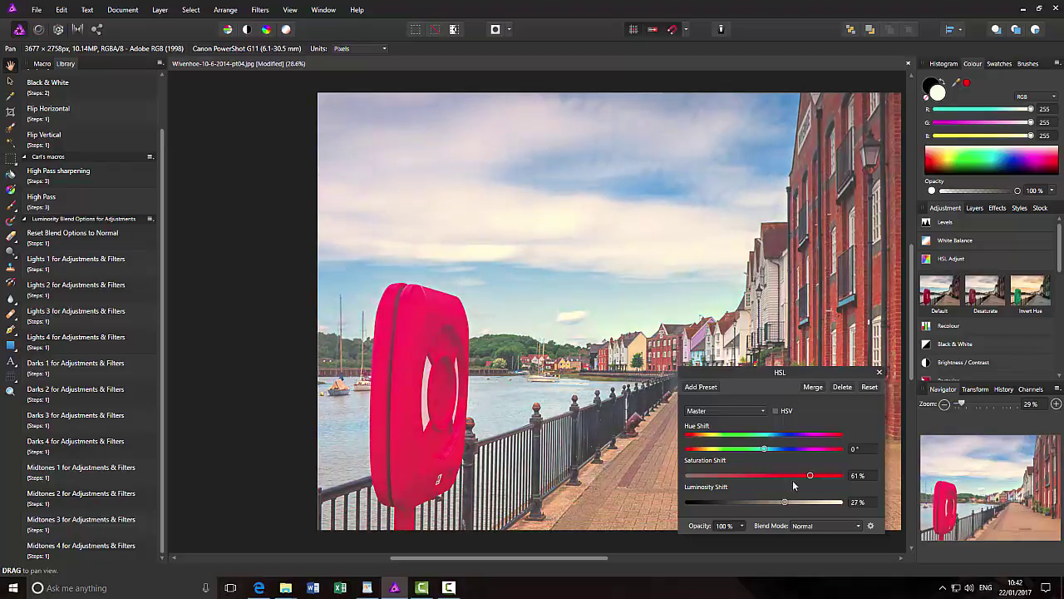
pyautogui.click(879, 373)
pyautogui.click(974, 208)
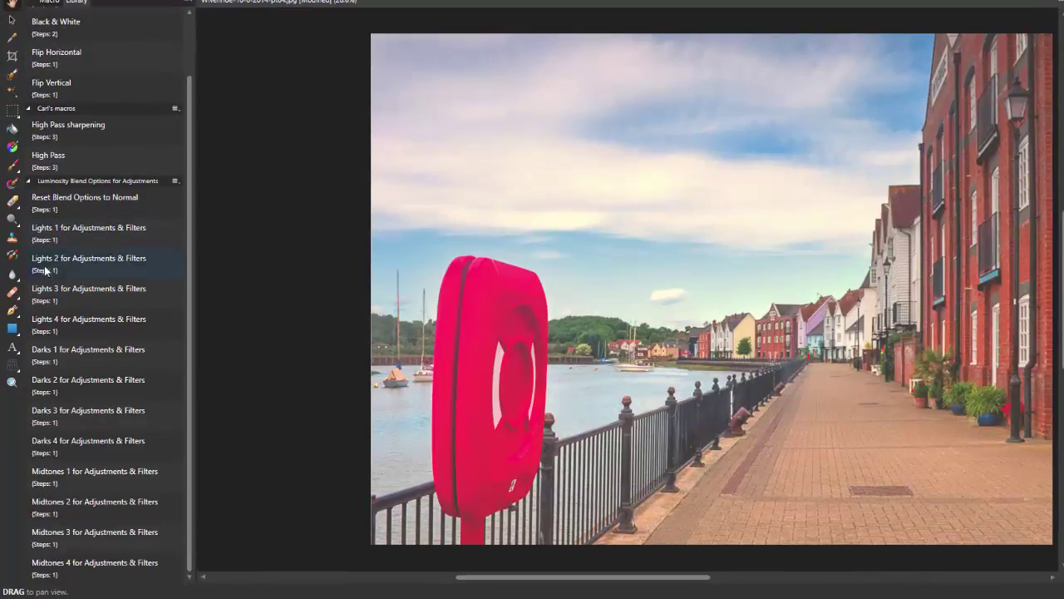
# - Apply Lights 2, Lights 3, a Darks macro, then Midtones macros to the HSL adjustment, ending on Midtones 3
pyautogui.click(92, 263)
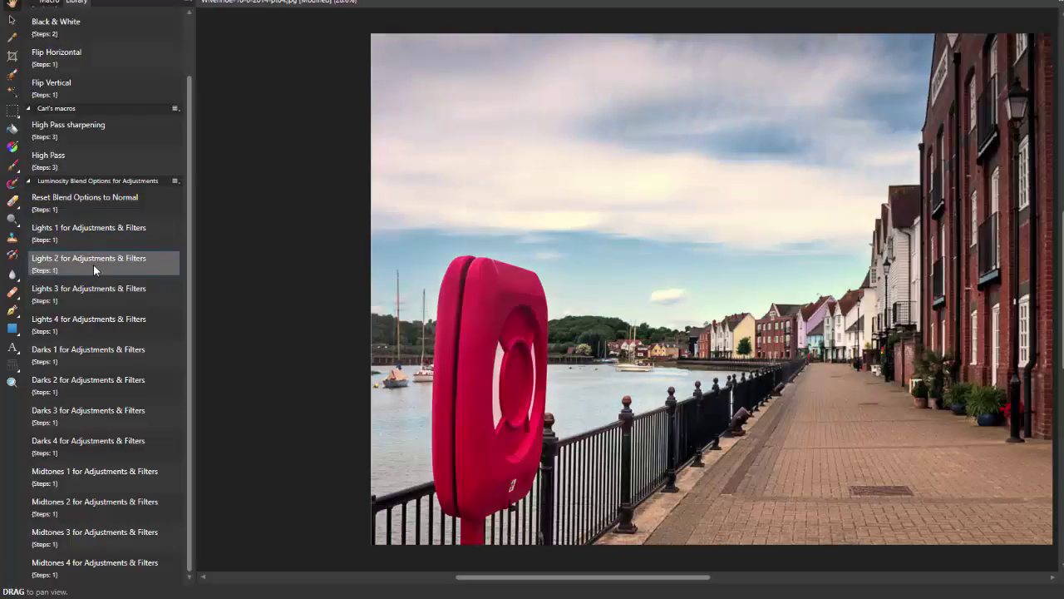
pyautogui.click(92, 296)
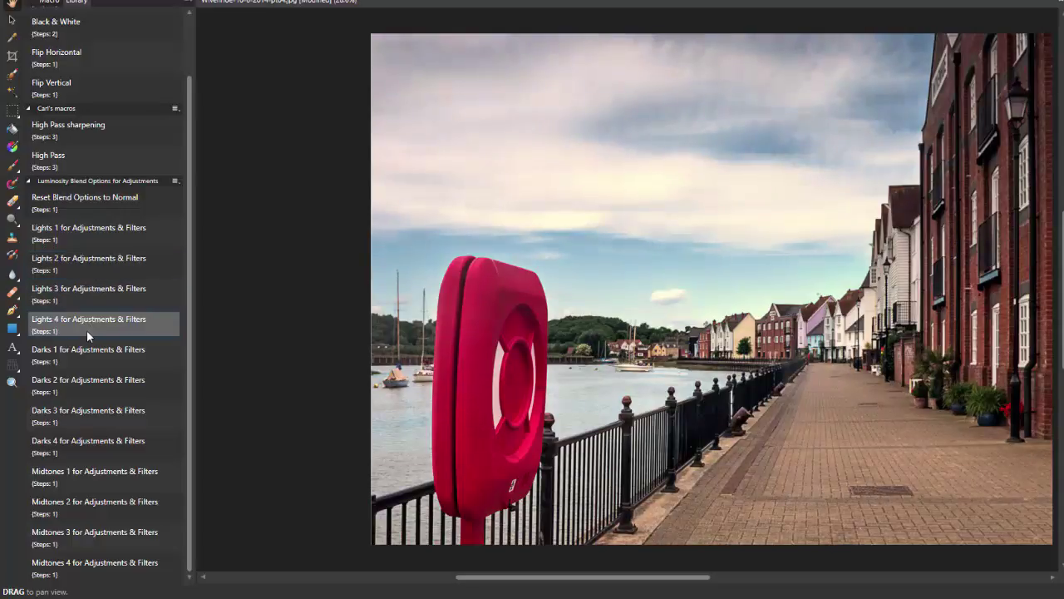
pyautogui.click(80, 394)
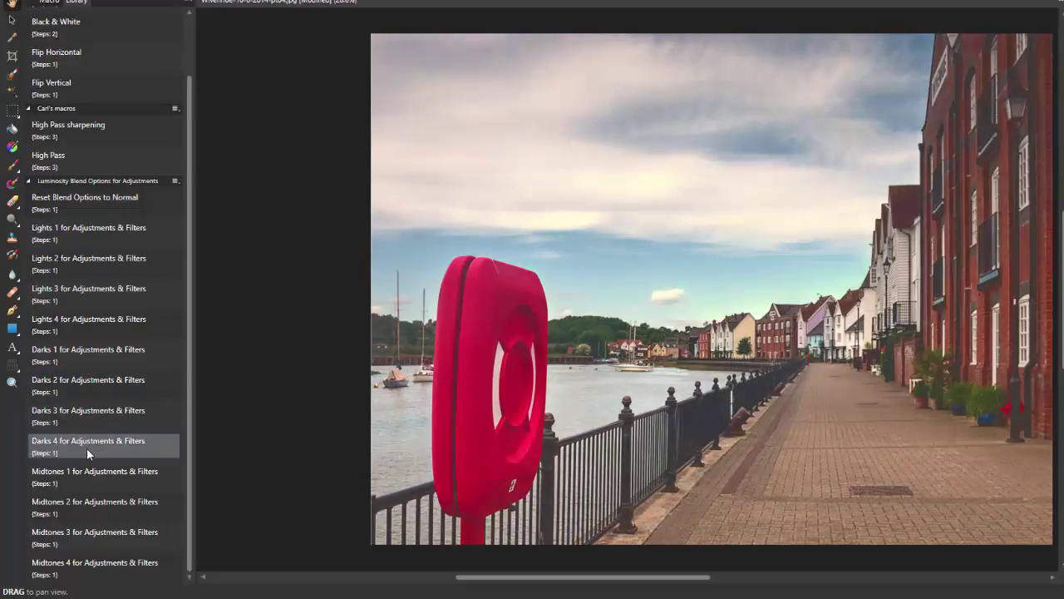
pyautogui.click(87, 477)
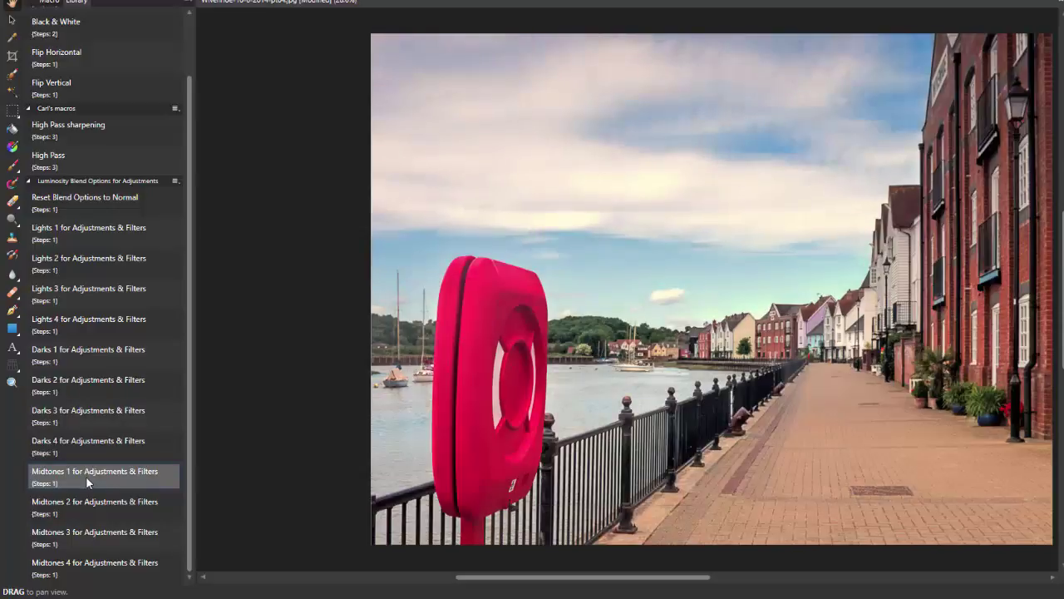
pyautogui.click(95, 526)
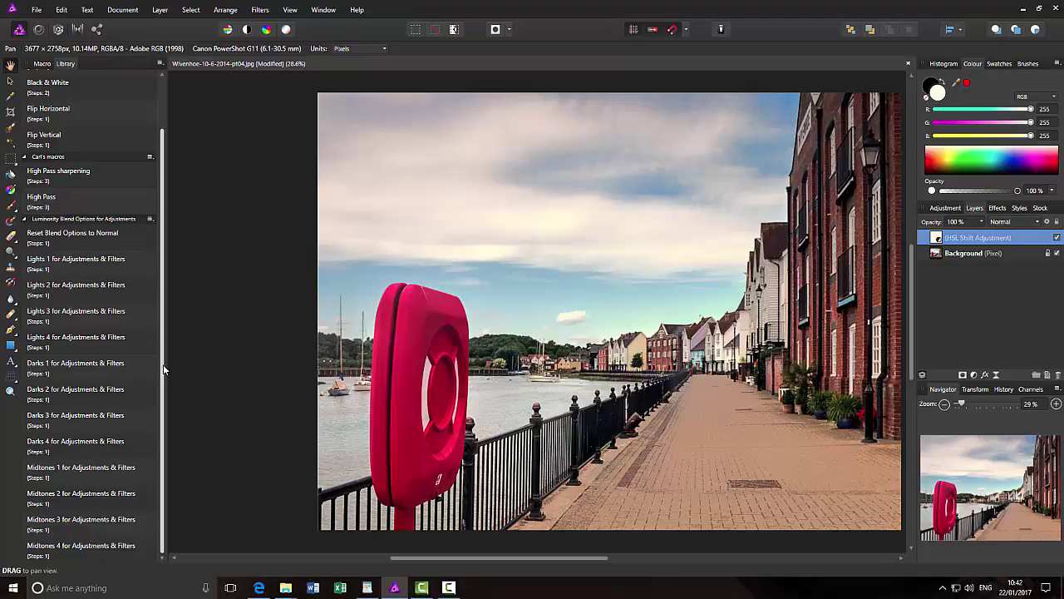
# - Hide the Macro panel via View > Studio
pyautogui.scroll(2, 163, 363)
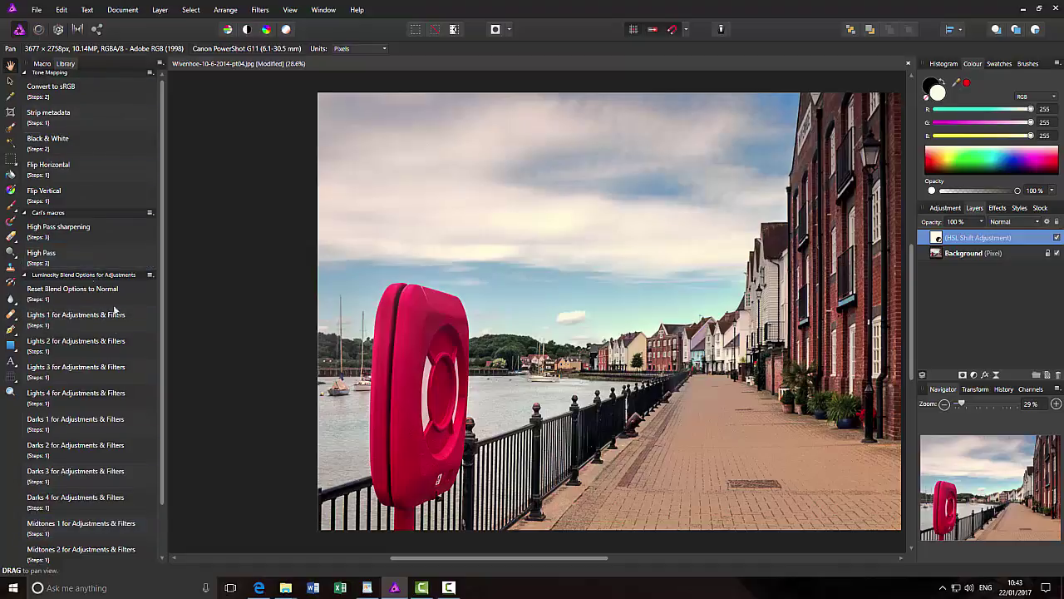
pyautogui.click(290, 9)
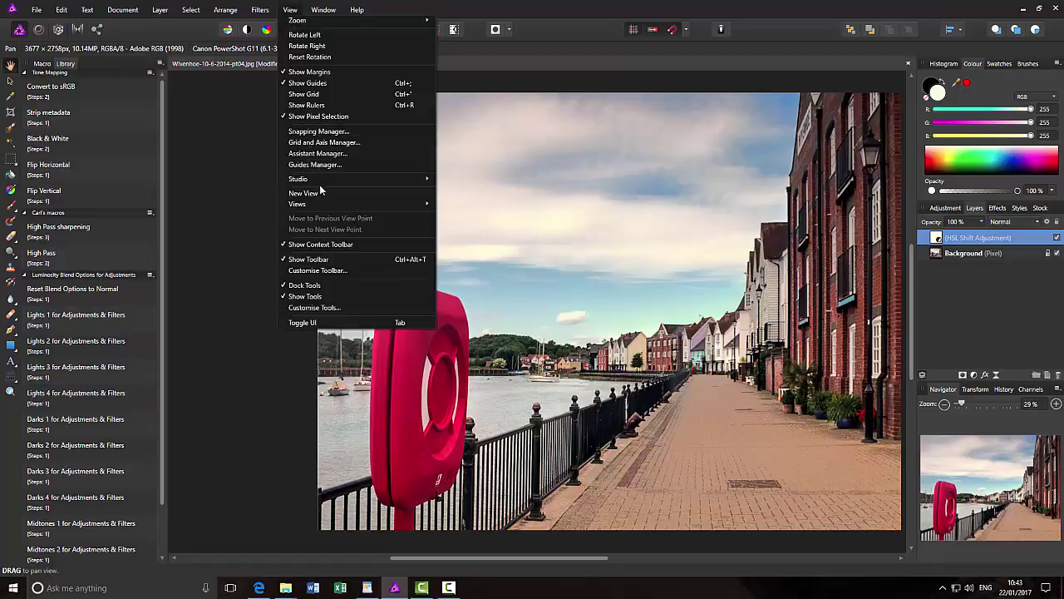
pyautogui.moveTo(385, 179)
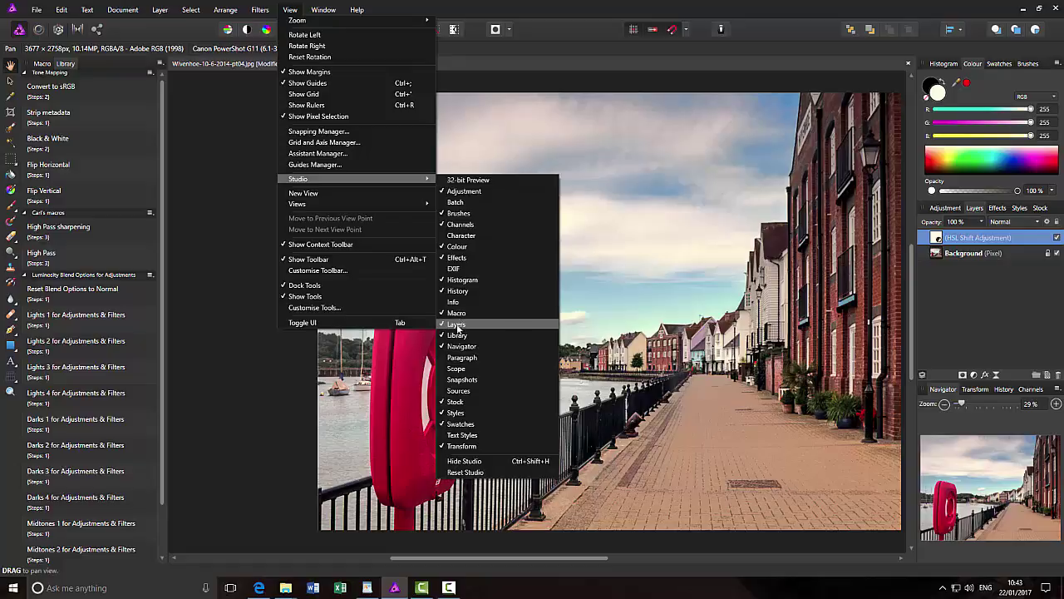
pyautogui.click(457, 314)
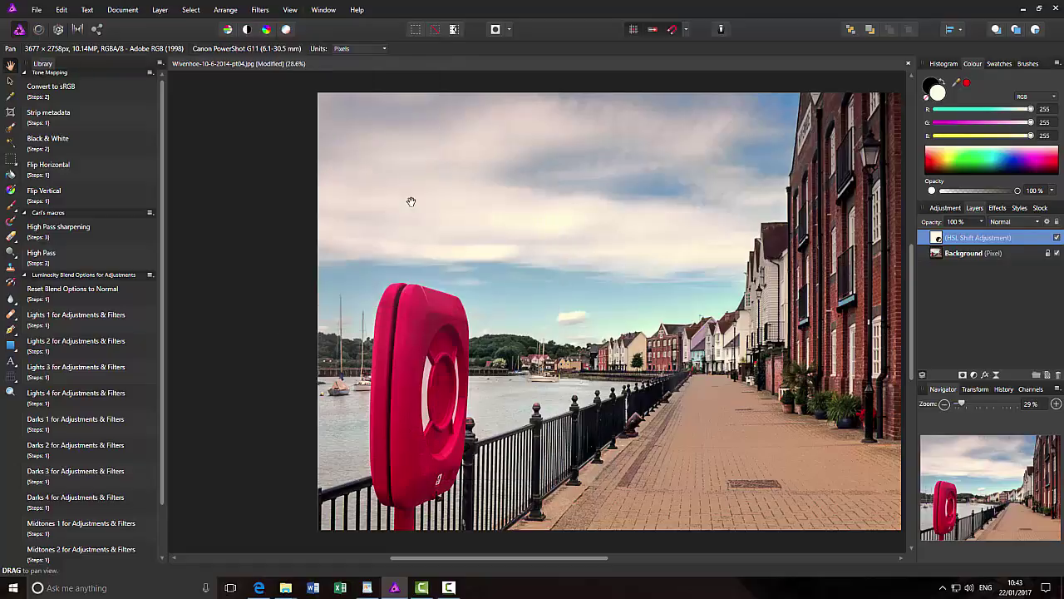
# - Hide the Library panel via View > Studio
pyautogui.click(289, 15)
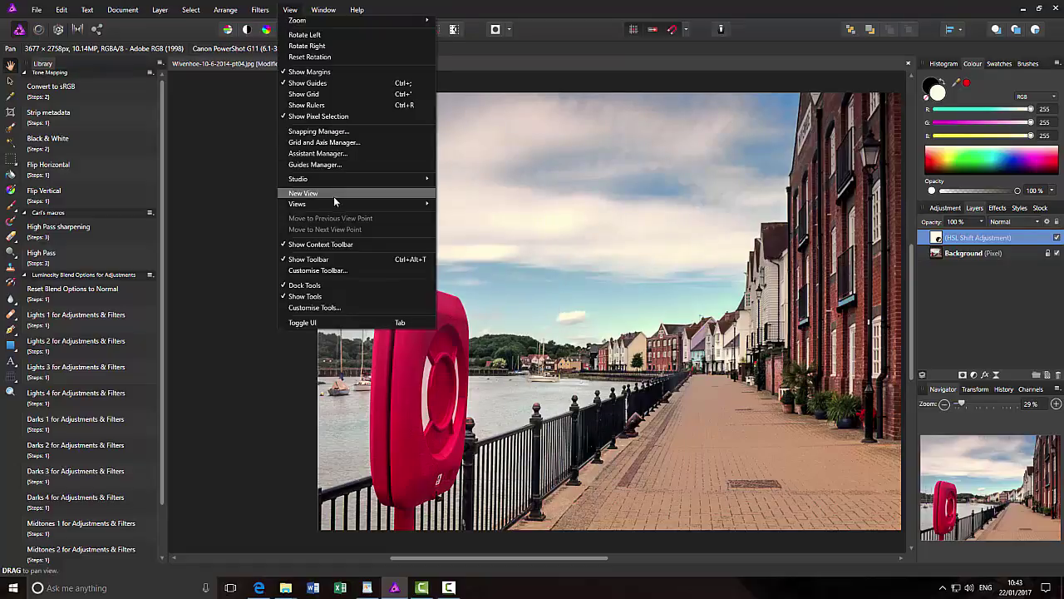
pyautogui.moveTo(383, 179)
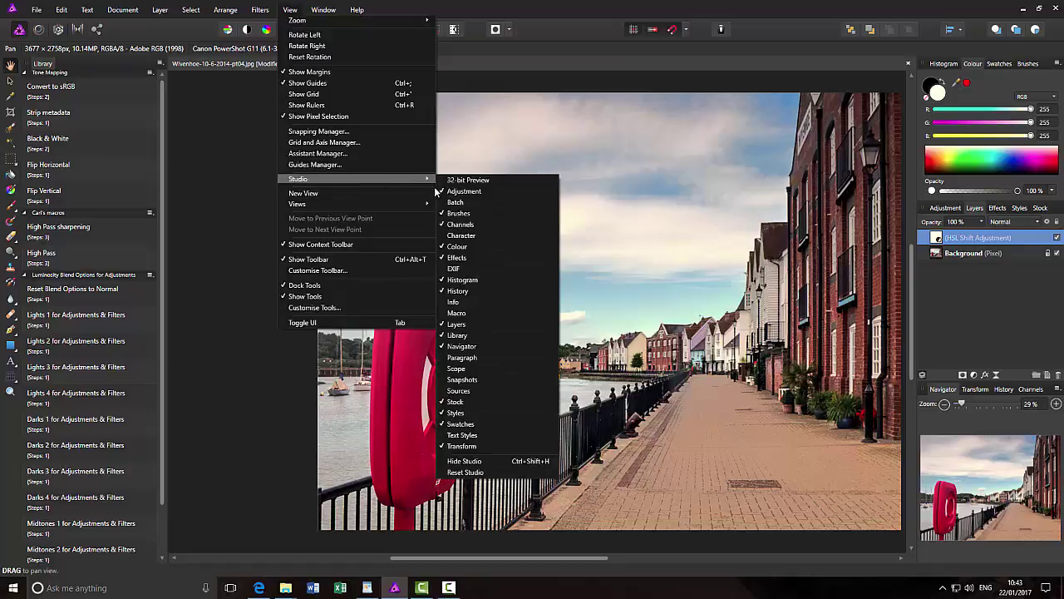
pyautogui.click(462, 330)
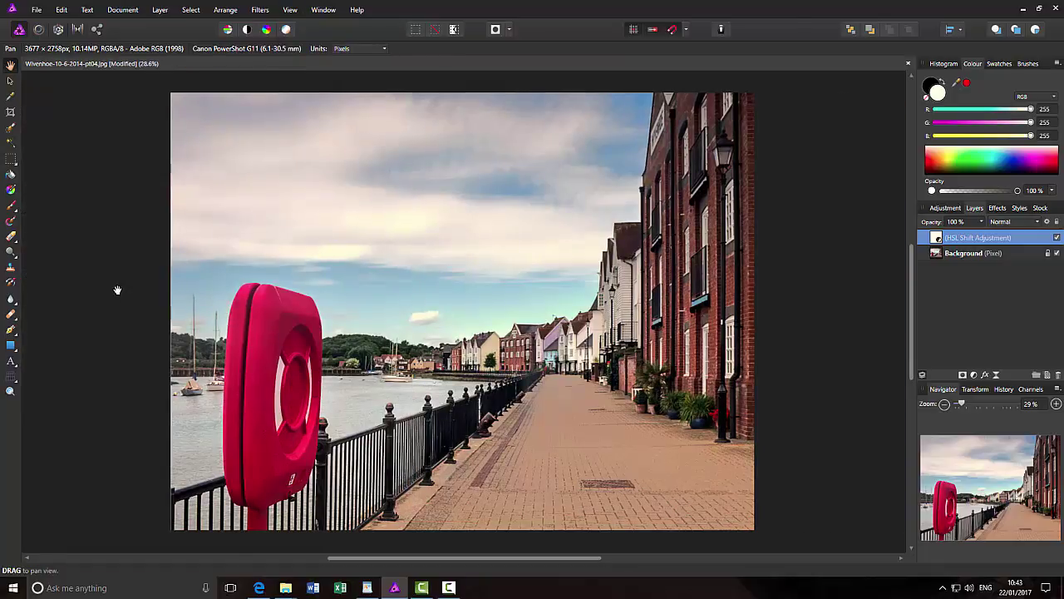